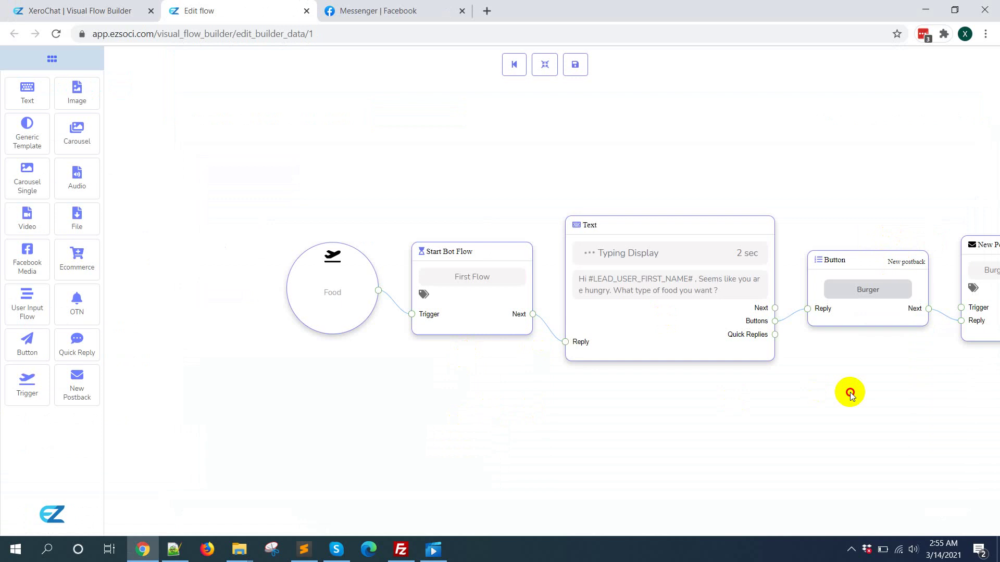
Pan the canvas and move the food question and Burger button nodes higher up
left_click_drag(850, 392, 576, 384)
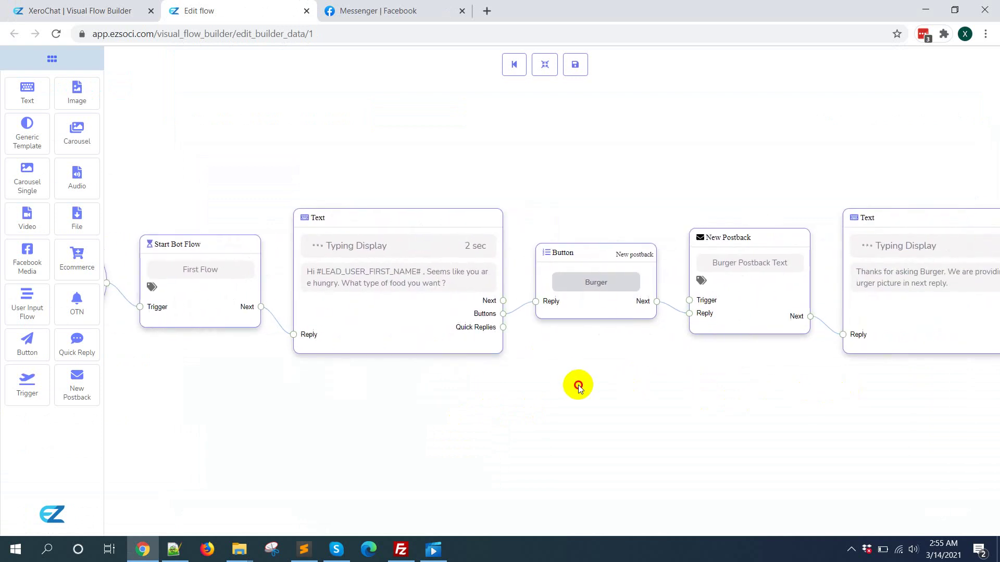
left_click_drag(367, 309, 358, 247)
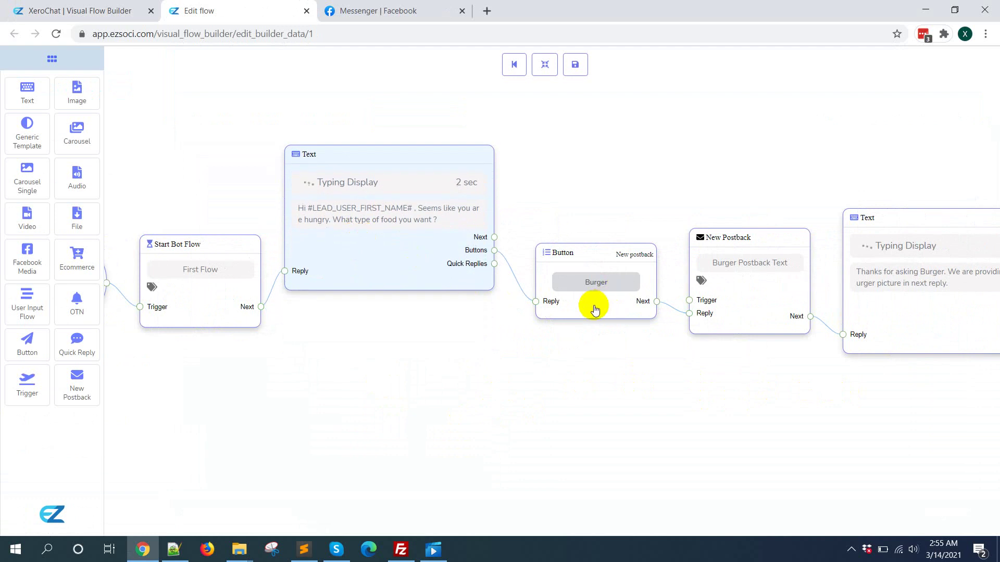
left_click_drag(591, 308, 592, 229)
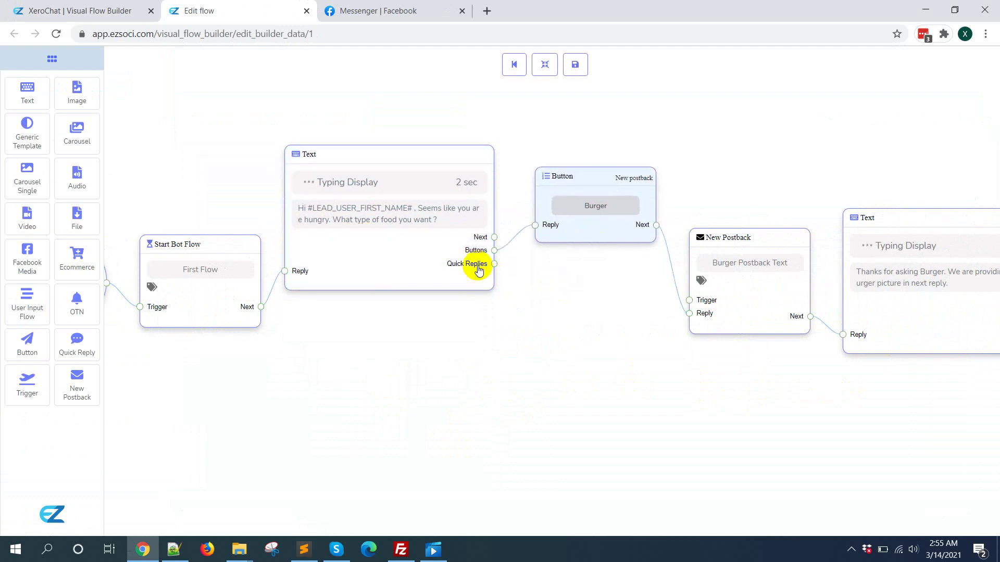
left_click_drag(475, 265, 465, 235)
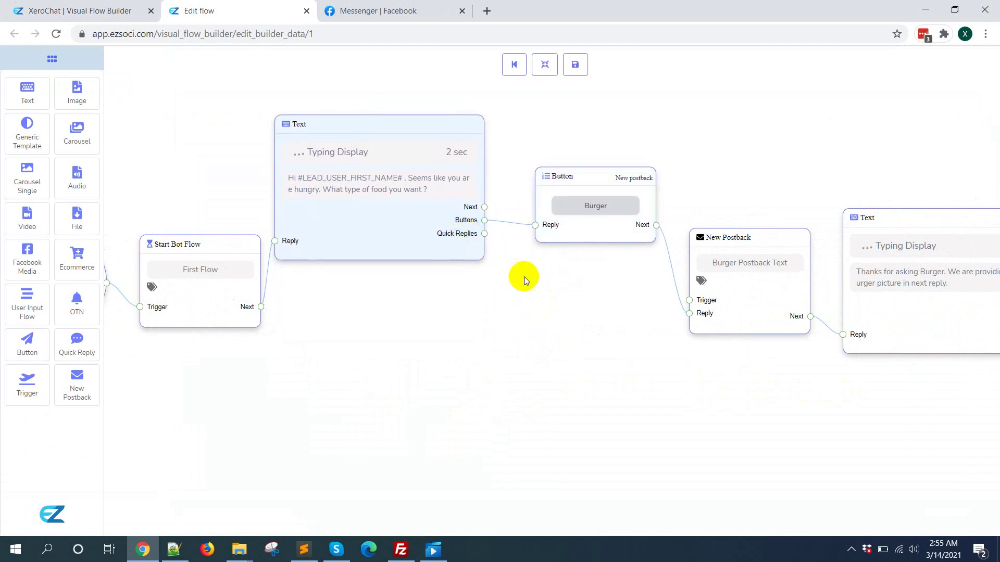
Add a button to the food question labelled Pizza, set to trigger a New Postback
left_click_drag(27, 346, 585, 287)
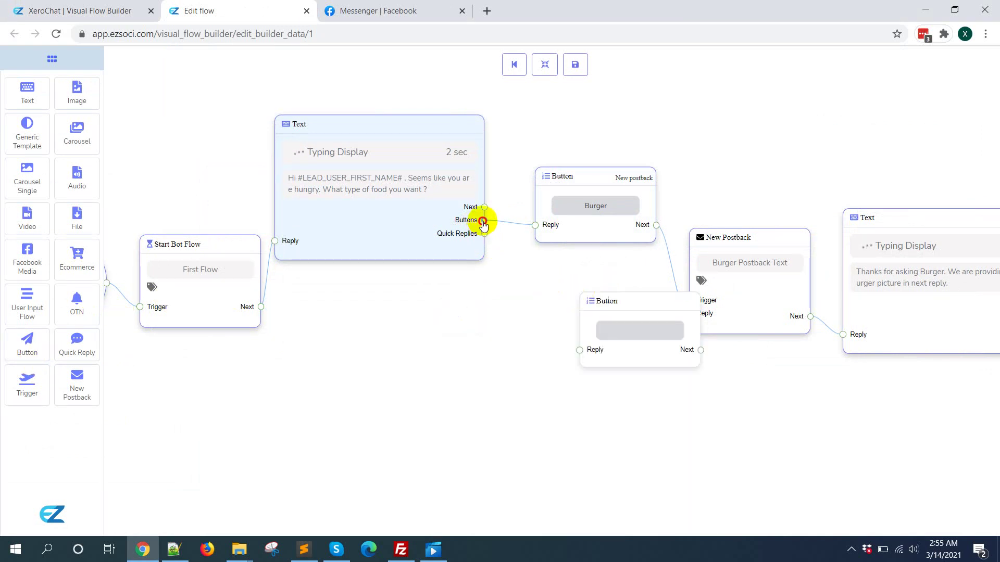
left_click_drag(483, 221, 559, 312)
double_click(559, 312)
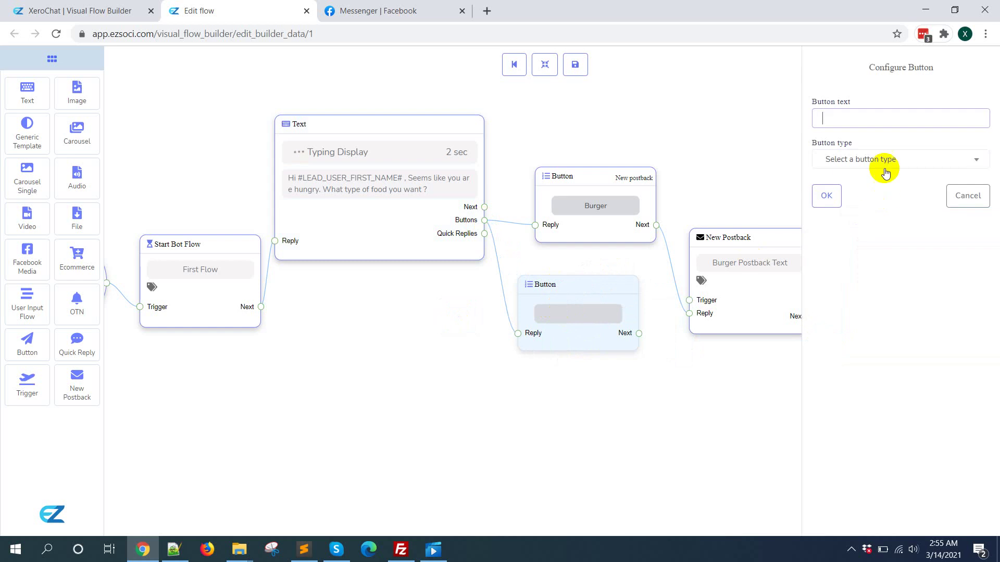
left_click(885, 120)
type("P")
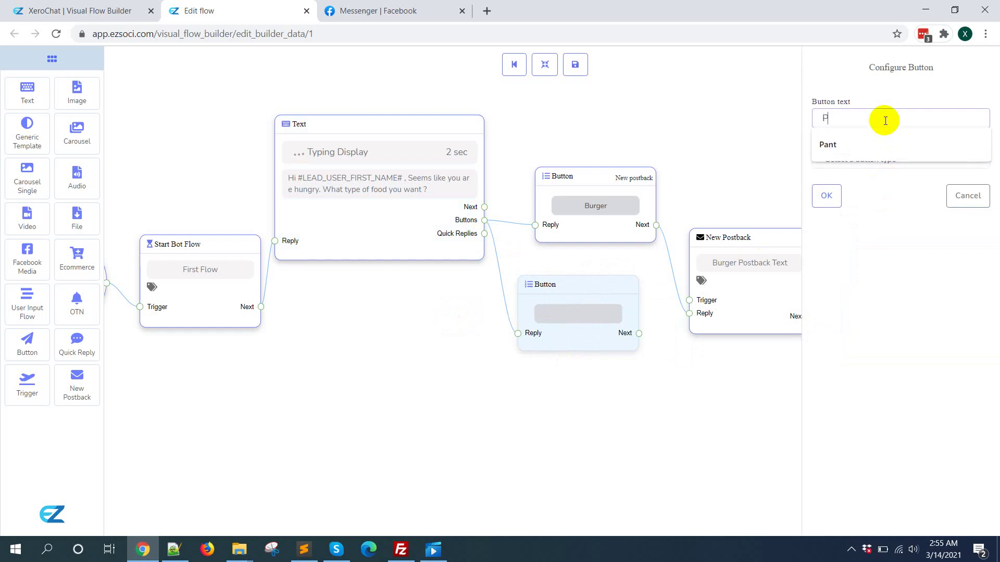
type("izza")
left_click(864, 159)
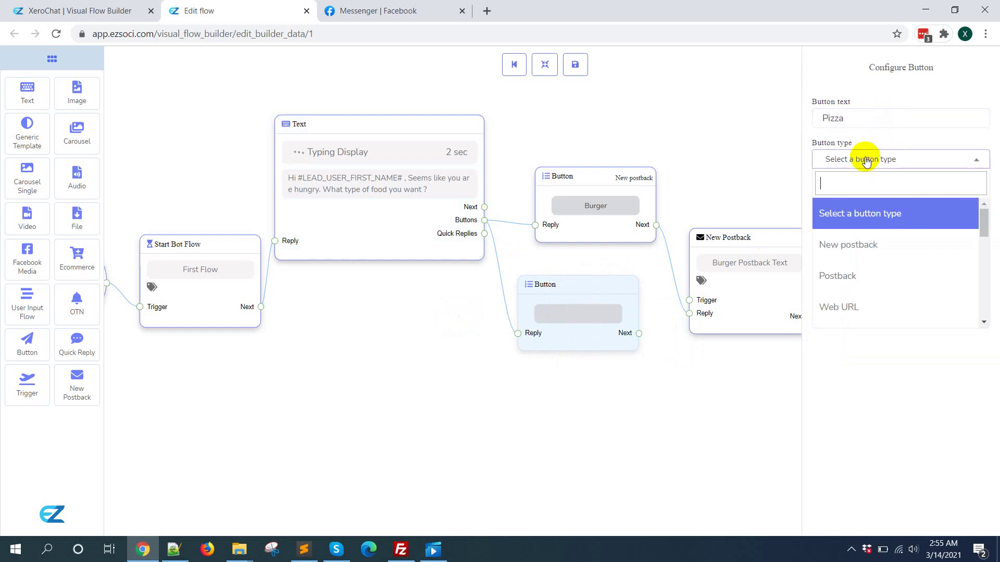
left_click(880, 237)
left_click(826, 196)
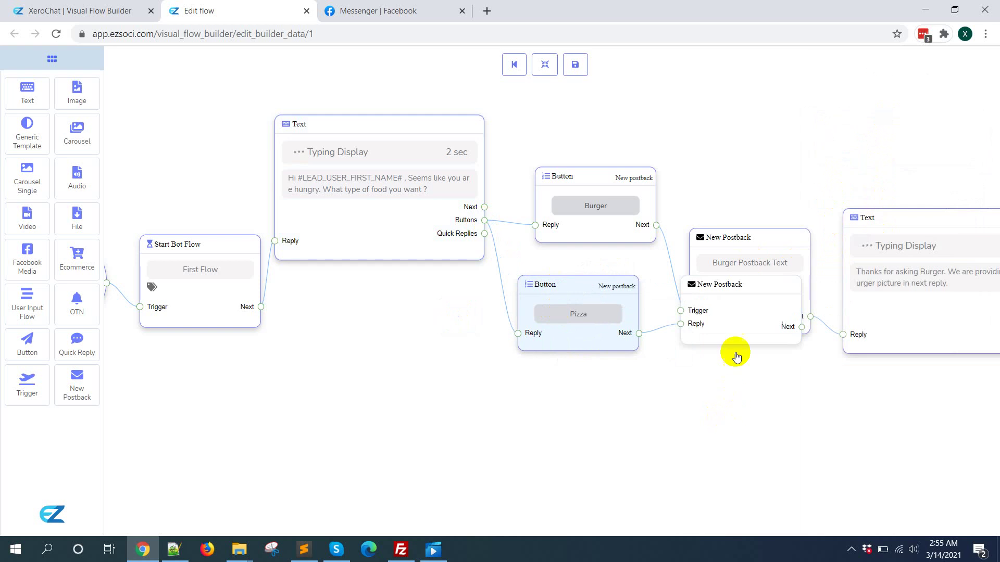
Place the Pizza postback below the button and link it to a new empty Text reply
left_click_drag(736, 301, 689, 376)
left_click_drag(24, 103, 815, 395)
left_click_drag(755, 402, 811, 456)
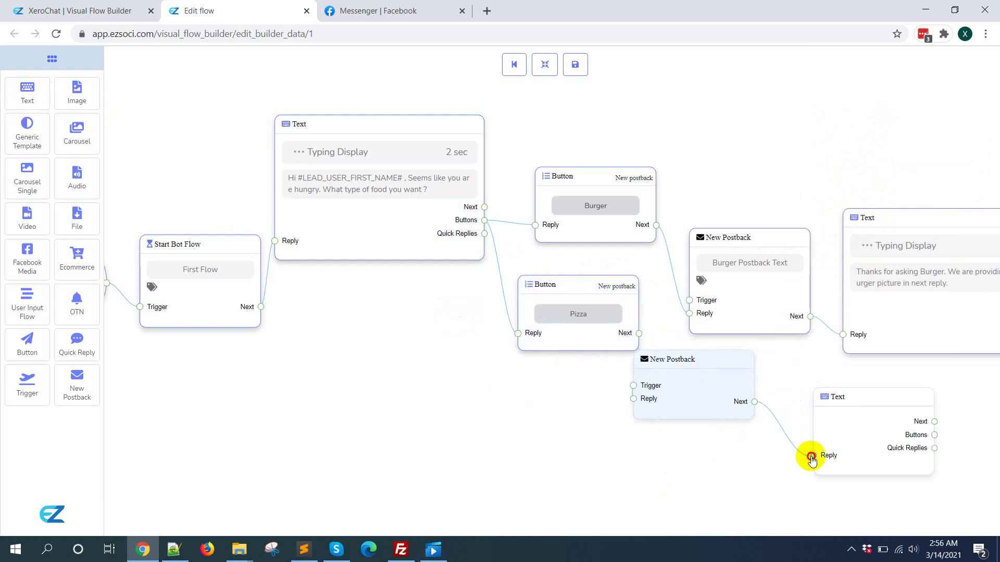
Title the new postback 'Pizza Postback'
double_click(703, 405)
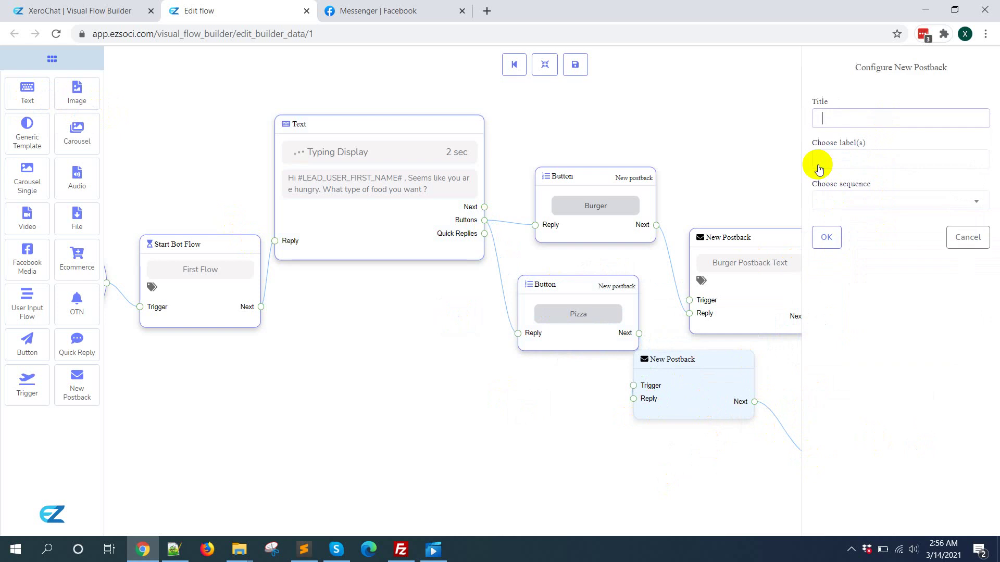
left_click(837, 113)
type("Pizza Postback")
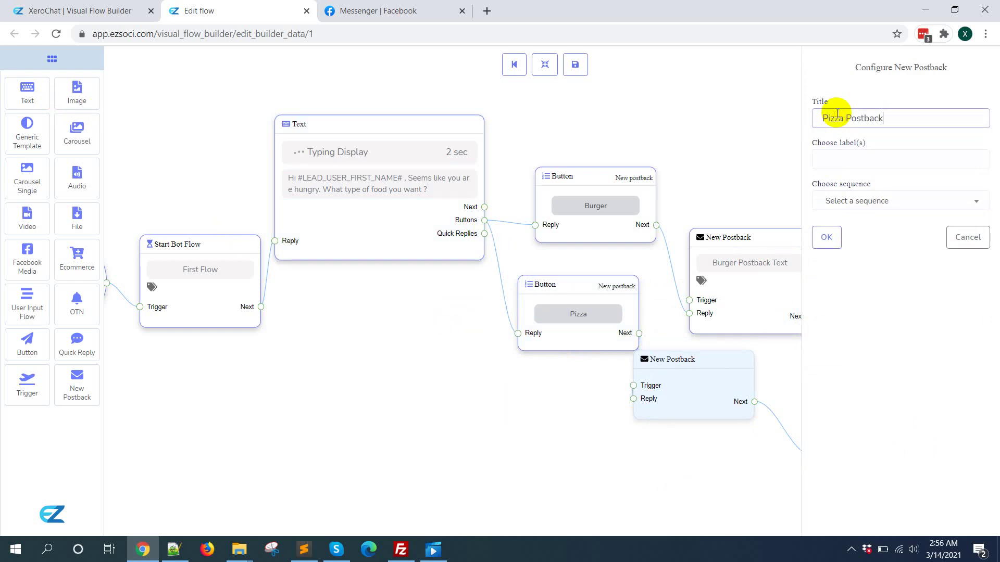
left_click(826, 238)
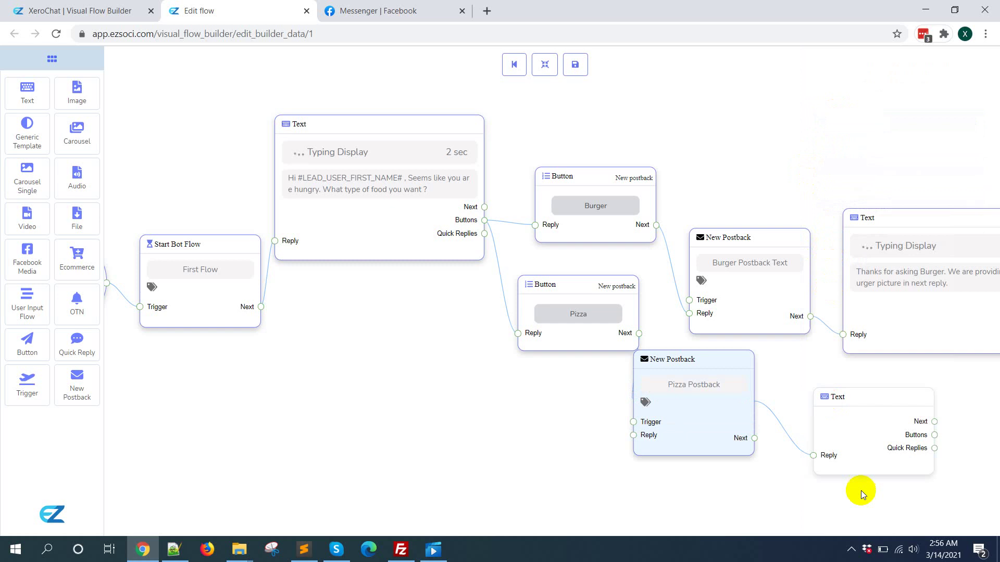
Set the Pizza postback's reply message to 'This is pizza reply text'
left_click(866, 458)
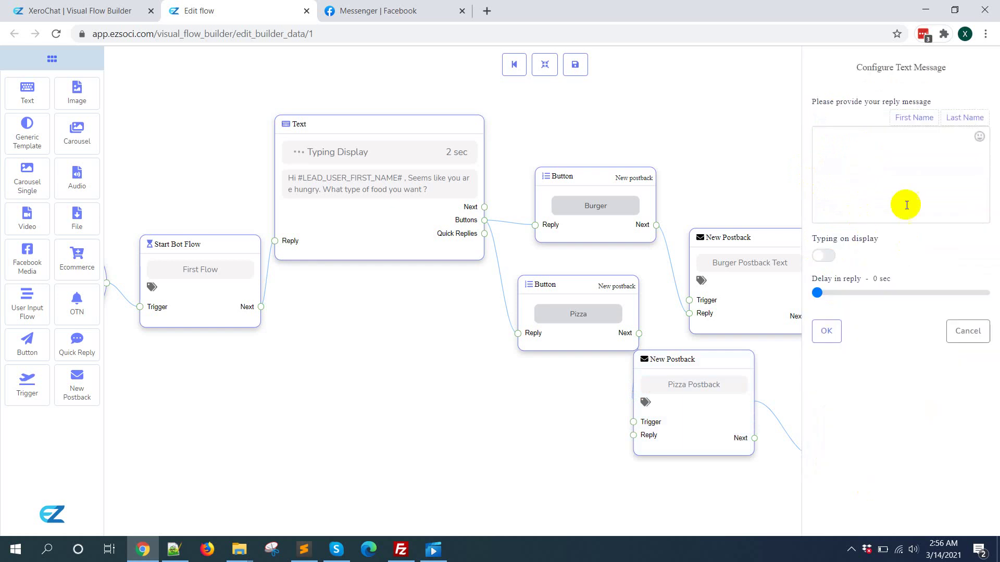
left_click(901, 165)
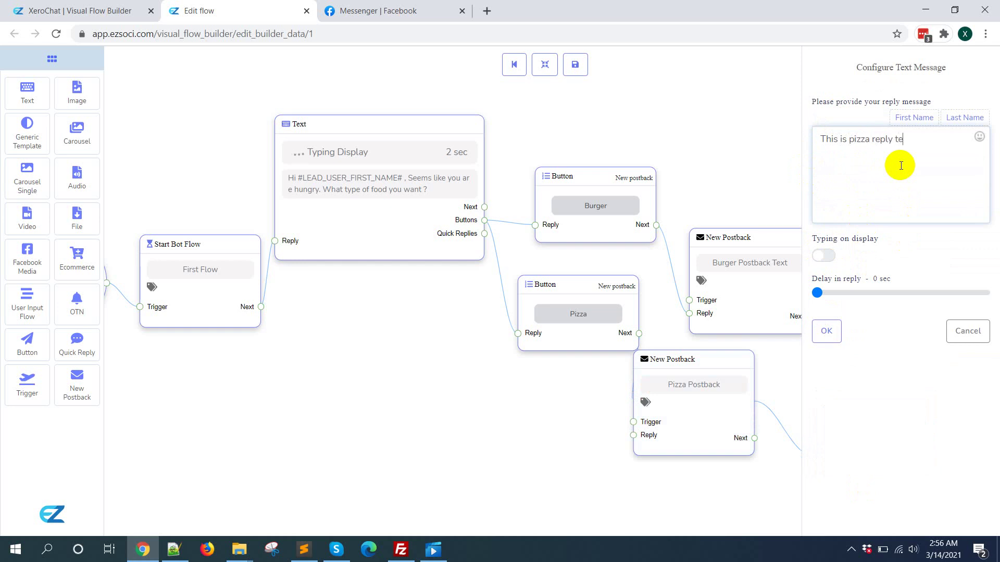
left_click(827, 331)
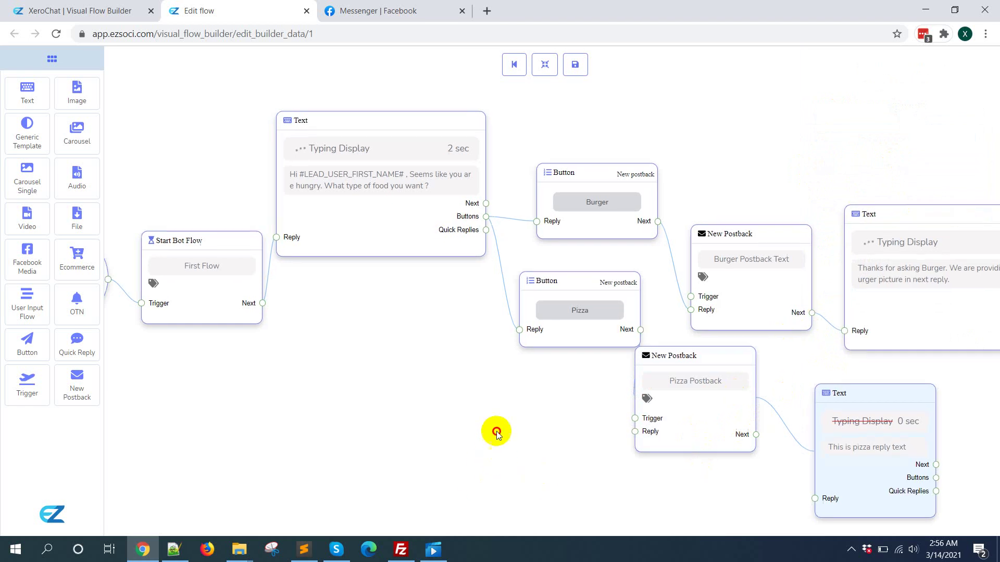
Rearrange the canvas: shift the flow, move Pizza Postback right, and lower the food question
left_click_drag(495, 431, 417, 371)
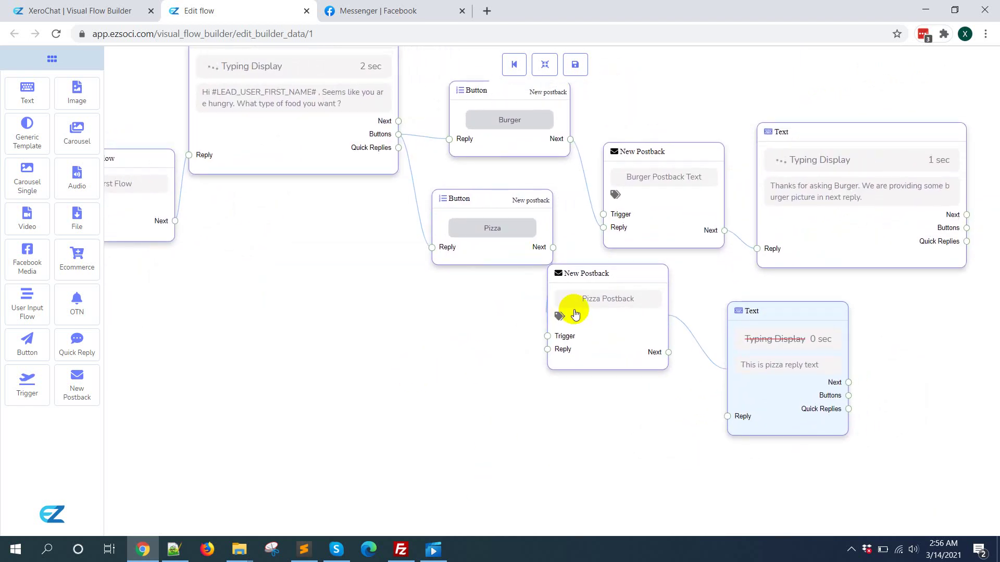
left_click_drag(573, 312, 614, 304)
left_click_drag(343, 142, 337, 246)
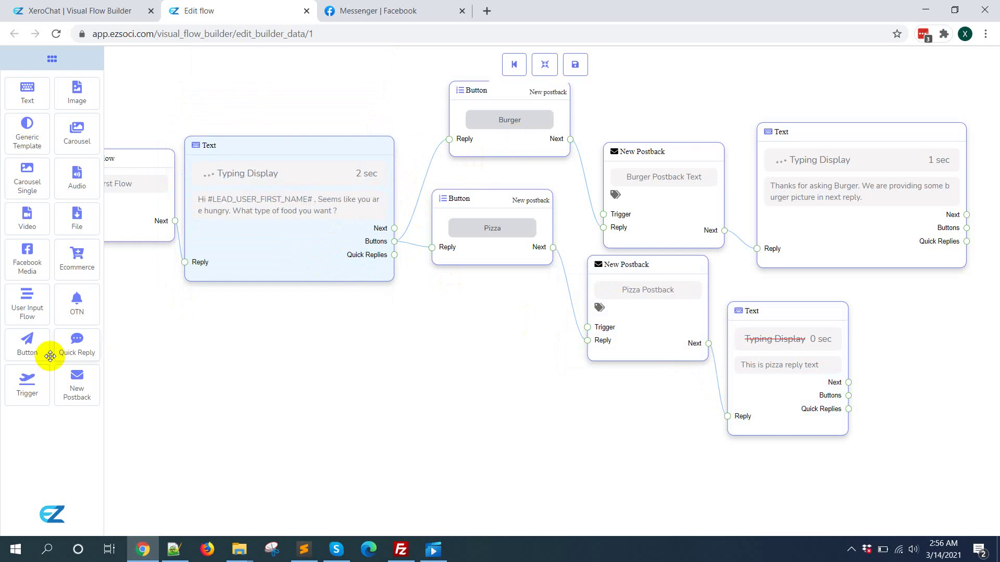
Link a new quick reply to the food question, set to New Postback and labelled Delivery Time
left_click_drag(75, 344, 430, 301)
left_click_drag(395, 256, 422, 368)
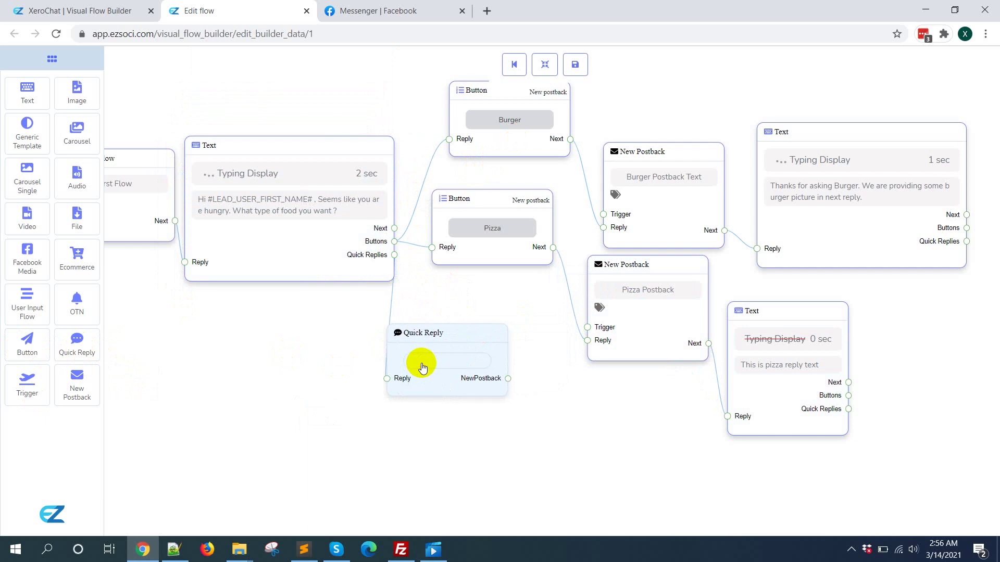
double_click(421, 367)
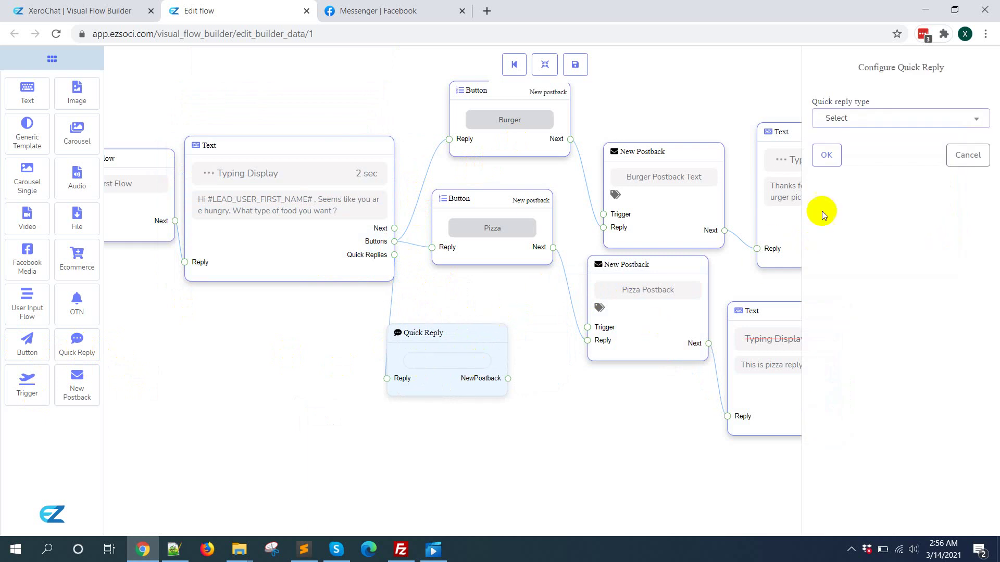
left_click(902, 129)
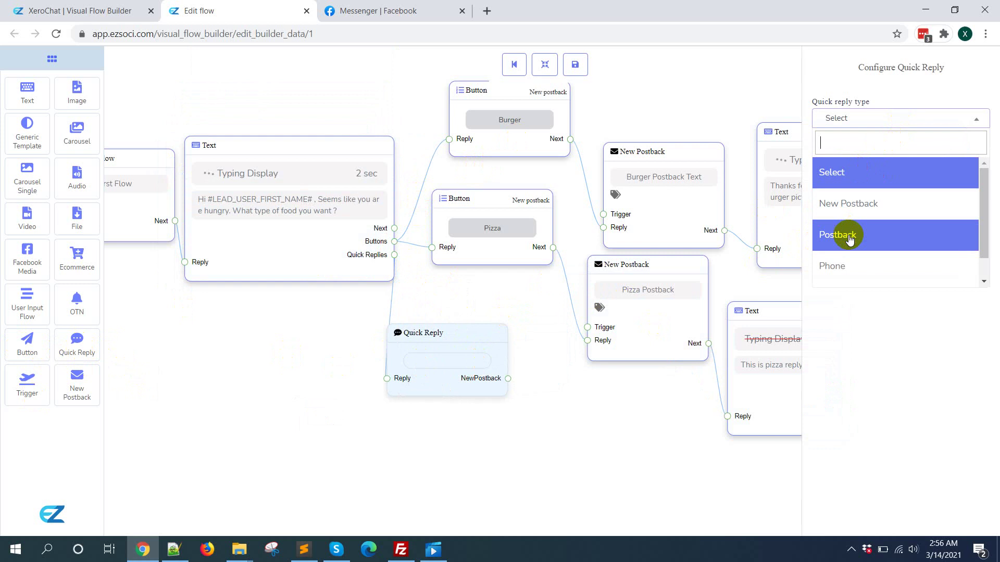
scroll(848, 236, "down", 1)
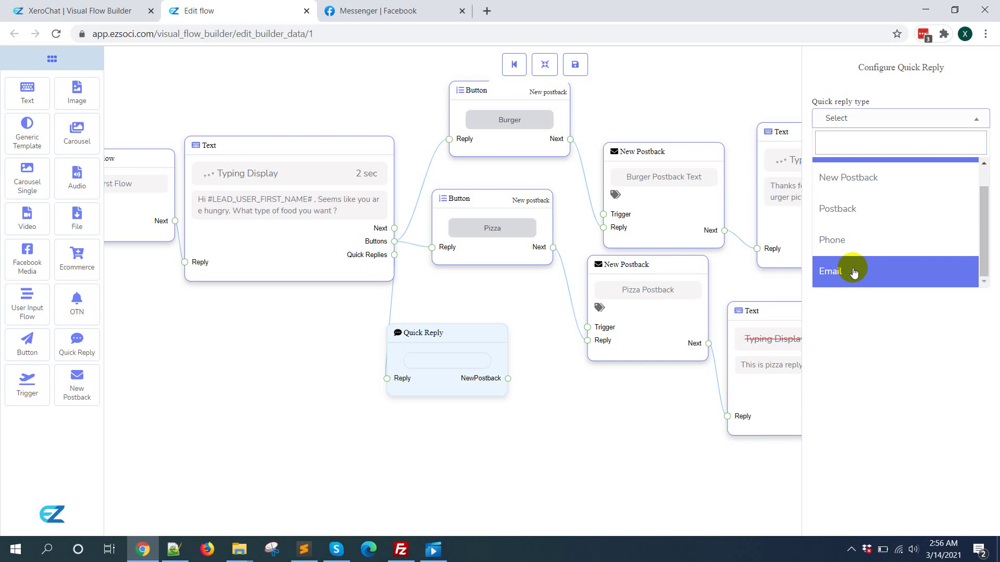
scroll(857, 245, "up", 1)
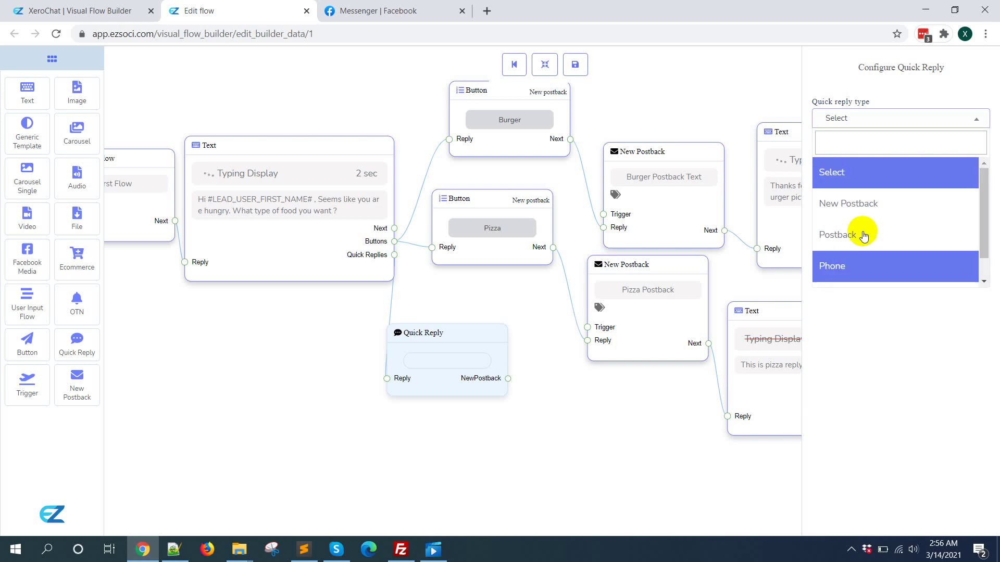
left_click(879, 206)
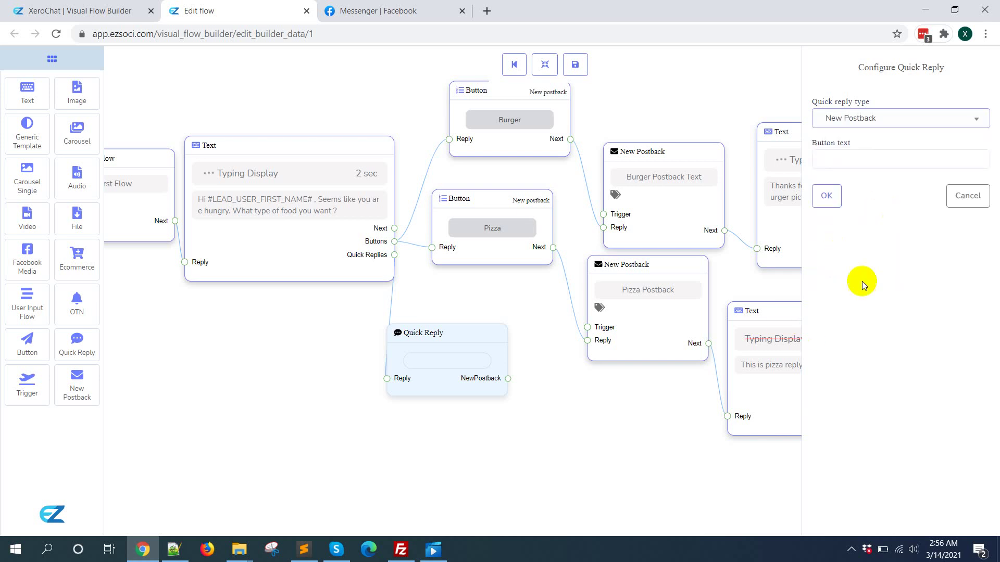
left_click(833, 157)
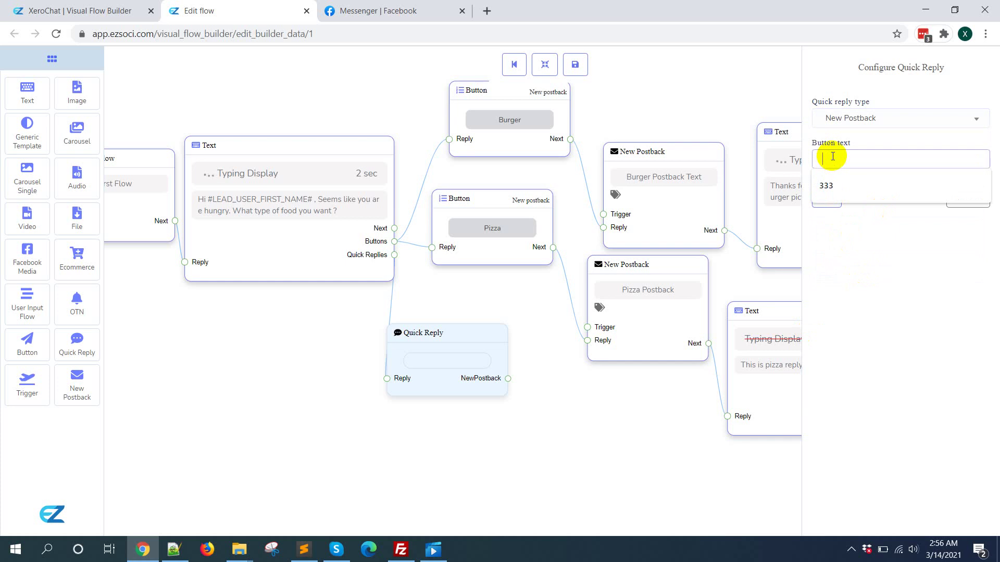
type("Delivery Time")
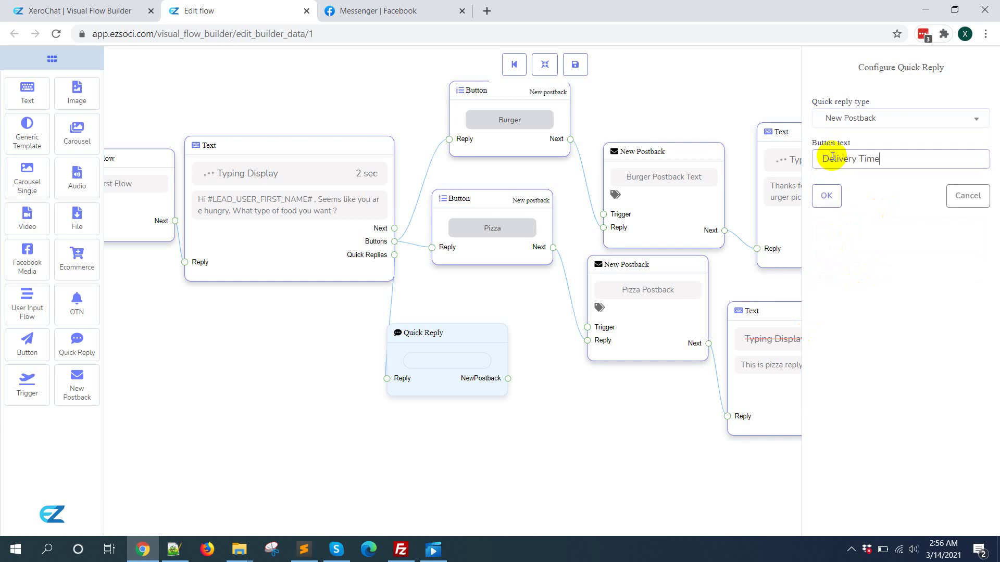
Confirm the Delivery Time quick reply and link its postback to a new Text node
left_click(826, 195)
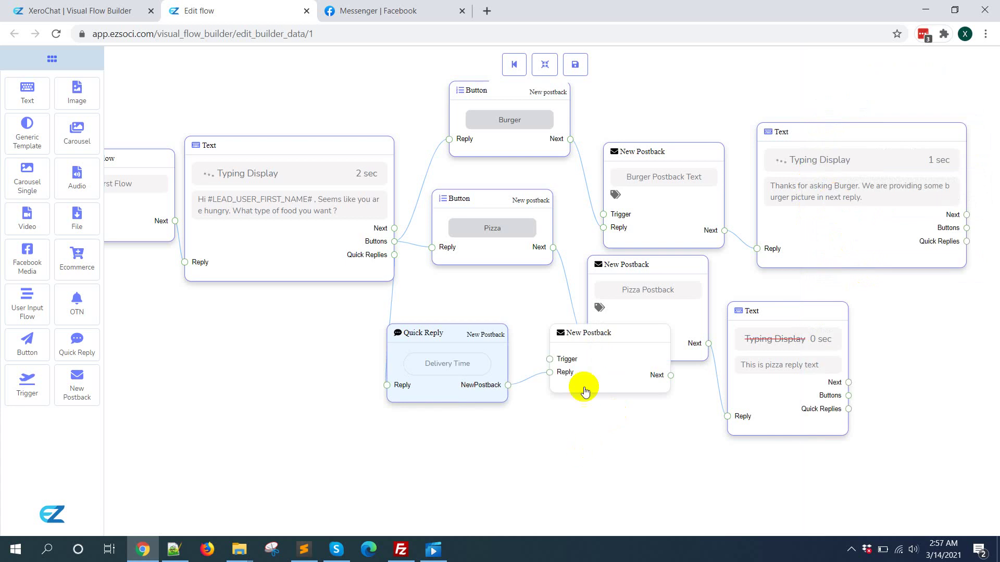
left_click_drag(585, 386, 574, 449)
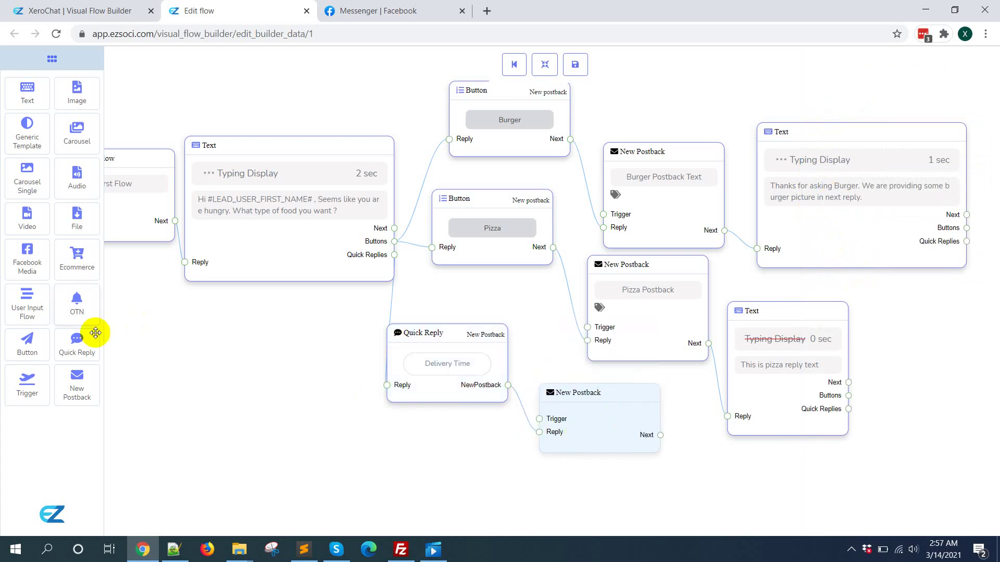
right_click(759, 464)
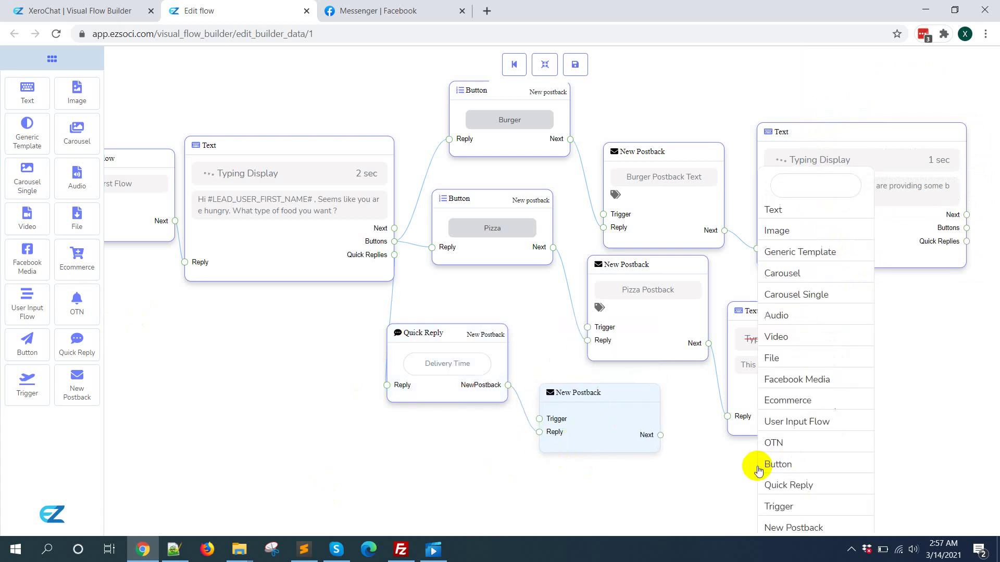
left_click(774, 207)
left_click_drag(909, 411, 753, 316)
left_click_drag(725, 208, 607, 477)
left_click_drag(530, 371, 567, 464)
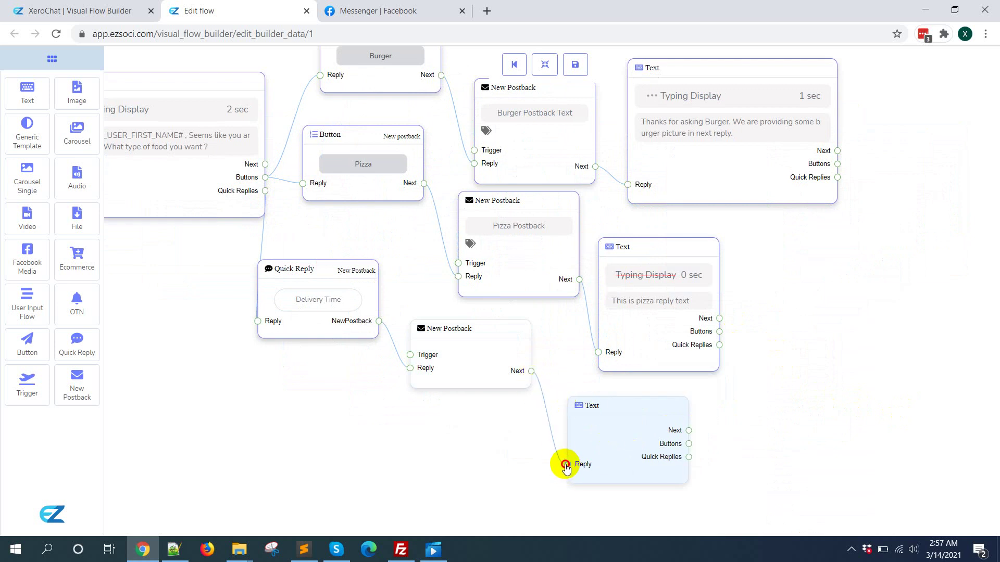
Make that reply say '30 Minutes' with typing on display and a 2-second delay
double_click(625, 436)
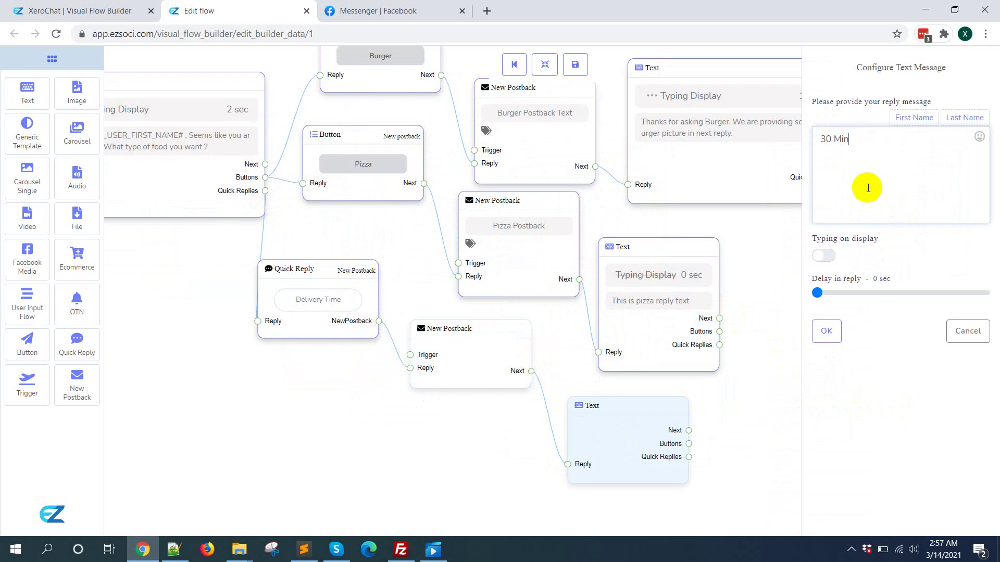
type("30 Minutes")
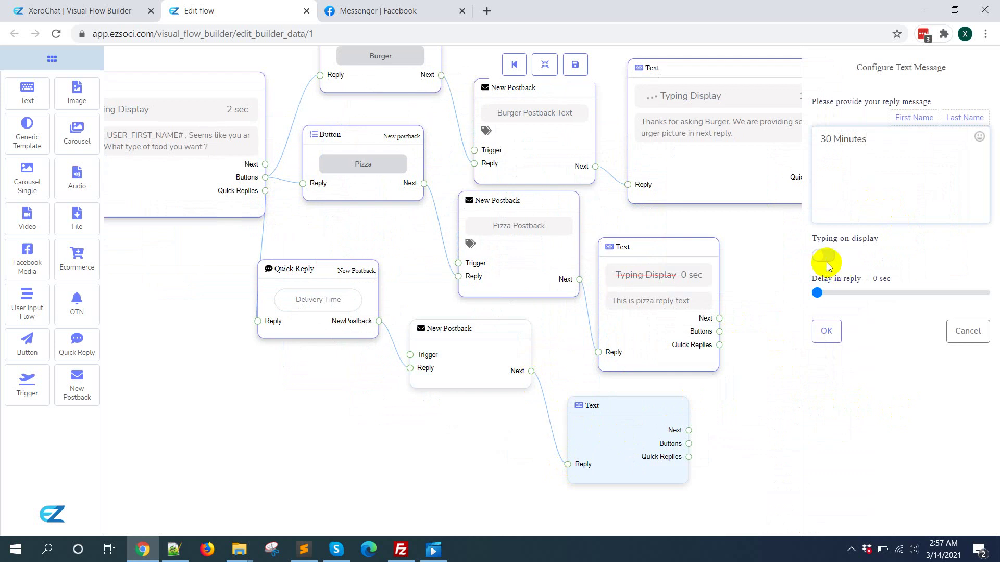
left_click(824, 256)
left_click_drag(819, 291, 823, 293)
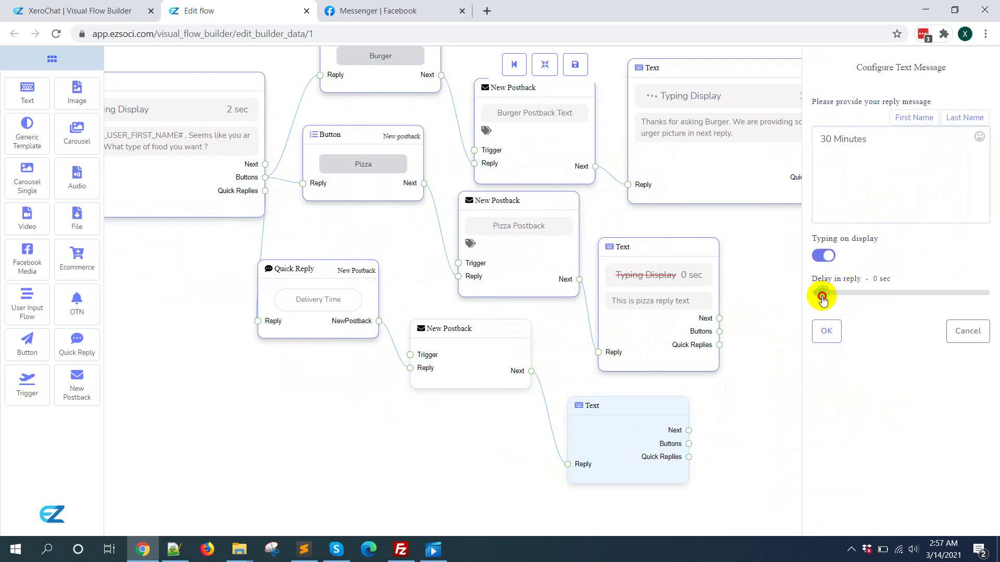
left_click(827, 331)
scroll(797, 430, "down", 1)
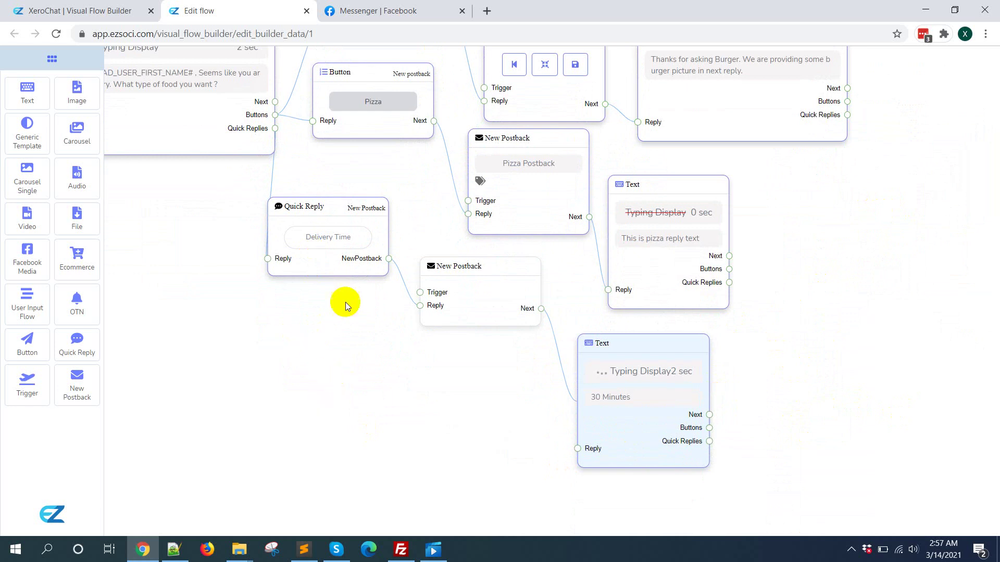
Link a second quick reply to the food question, set to New Postback with text 'Delivery Charge'
right_click(358, 404)
left_click(378, 494)
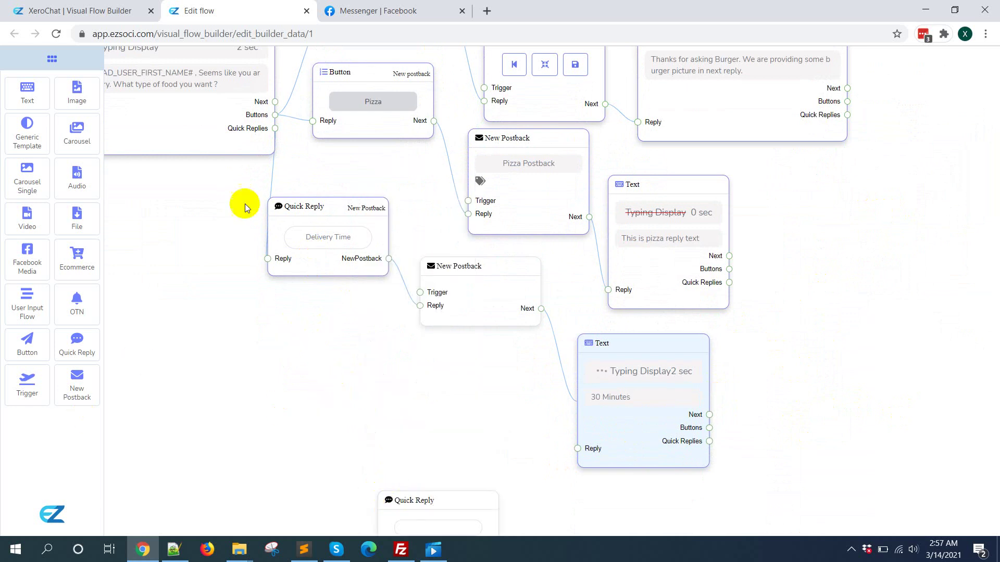
left_click_drag(409, 499, 316, 324)
left_click_drag(275, 128, 285, 370)
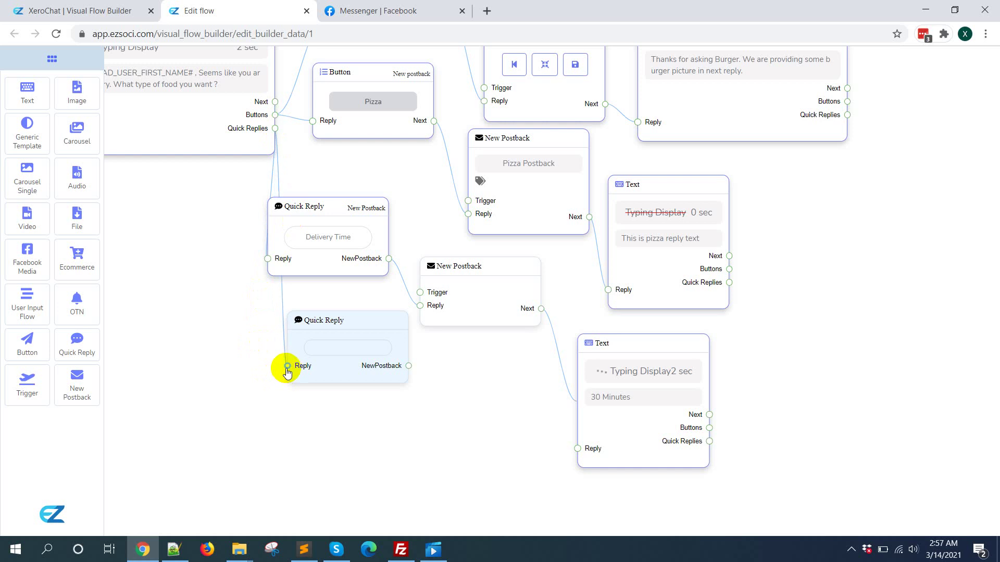
left_click_drag(347, 370, 320, 370)
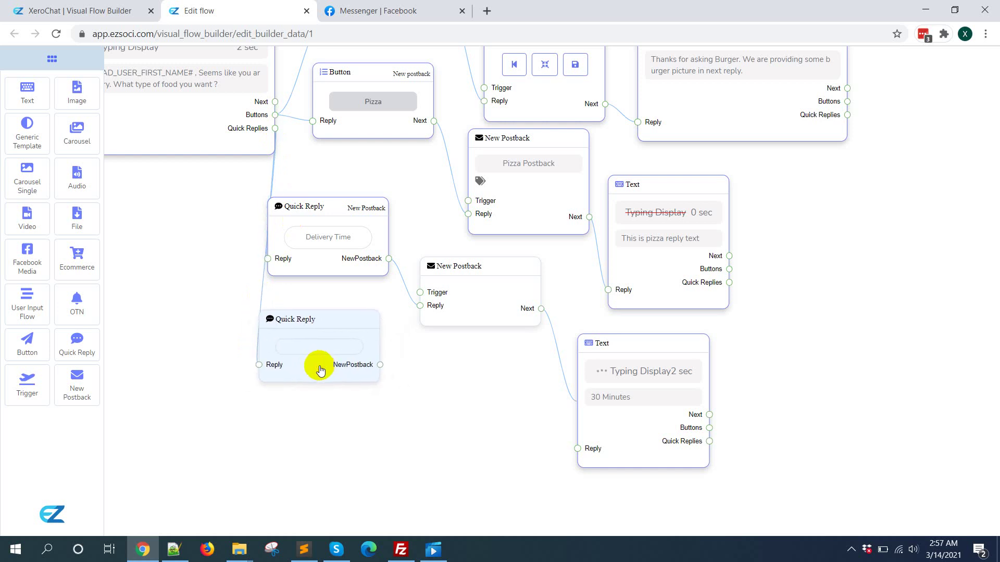
double_click(319, 358)
left_click(912, 119)
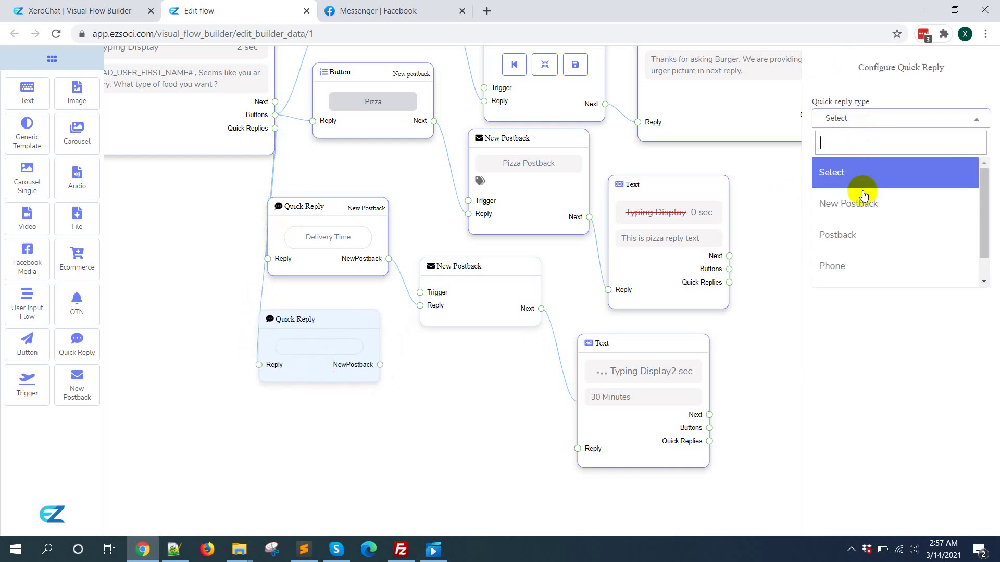
left_click(862, 195)
left_click(826, 157)
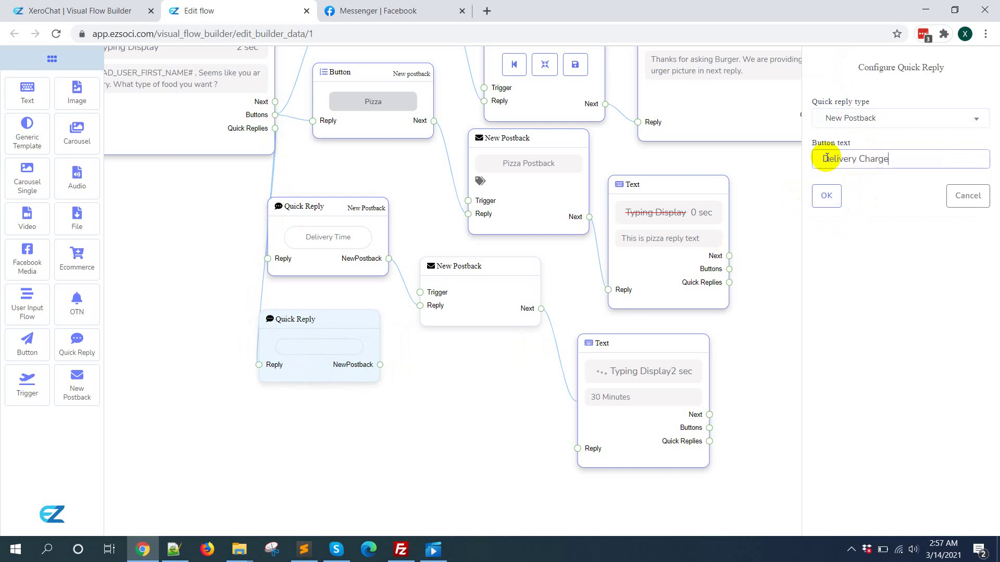
left_click(826, 195)
Title its postback 'Delivery Charge postback'
left_click_drag(487, 351, 478, 409)
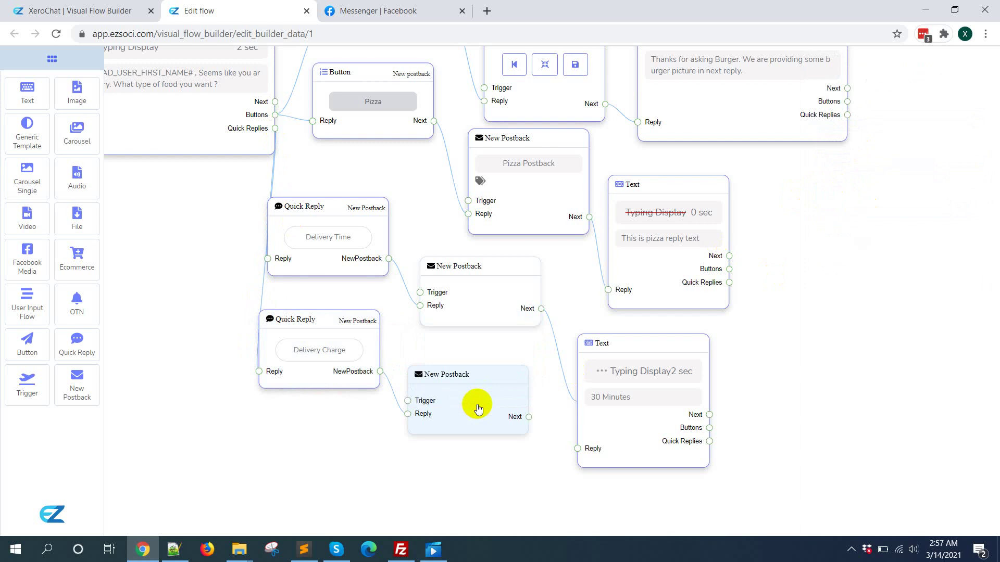
double_click(478, 409)
left_click(854, 116)
type("D")
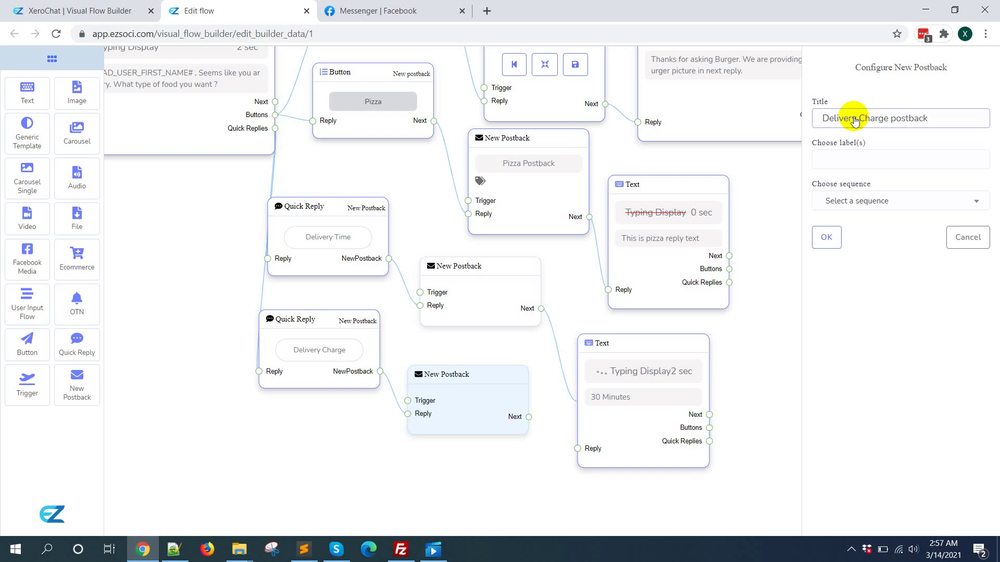
type("elivery Charge postback")
left_click(827, 237)
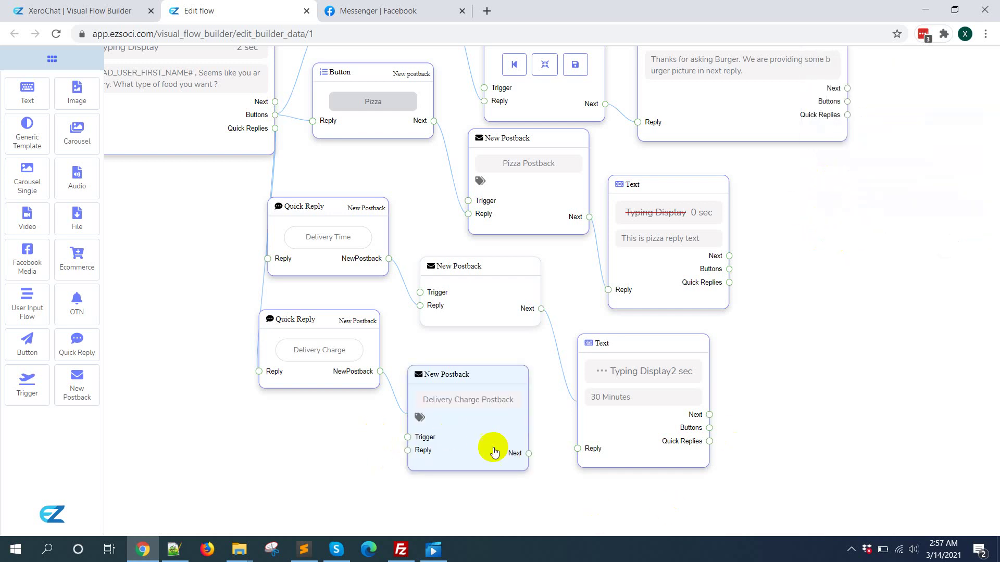
Link the Delivery Charge postback to a new Text reply reading '$5 for delivery charge.'
left_click_drag(763, 460, 770, 339)
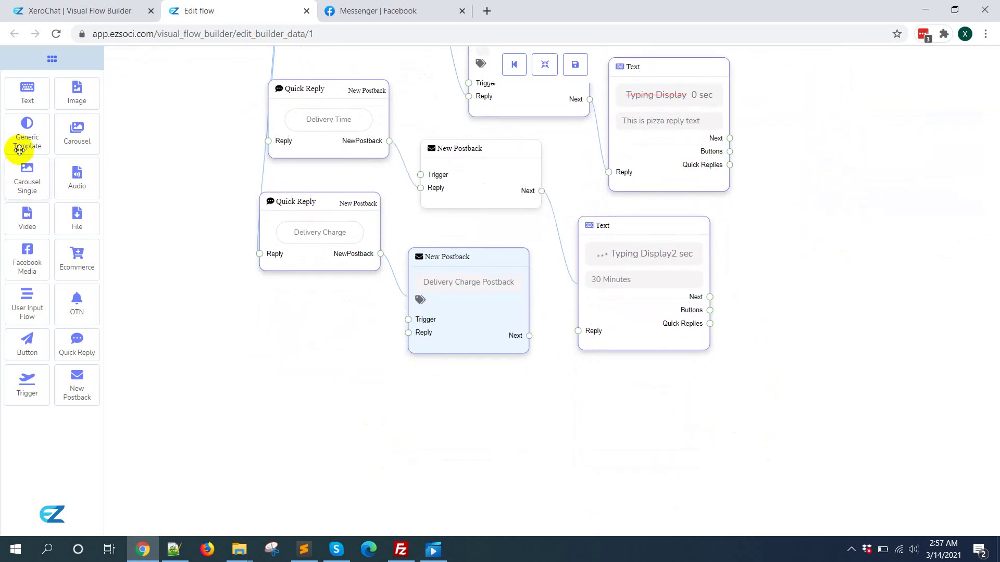
left_click_drag(26, 96, 607, 420)
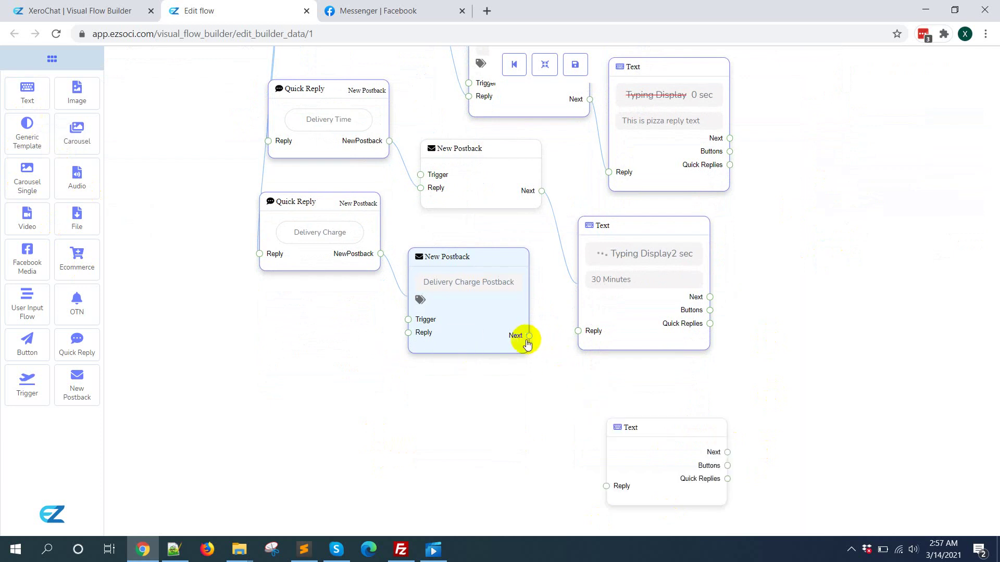
left_click_drag(528, 338, 598, 488)
left_click(695, 460)
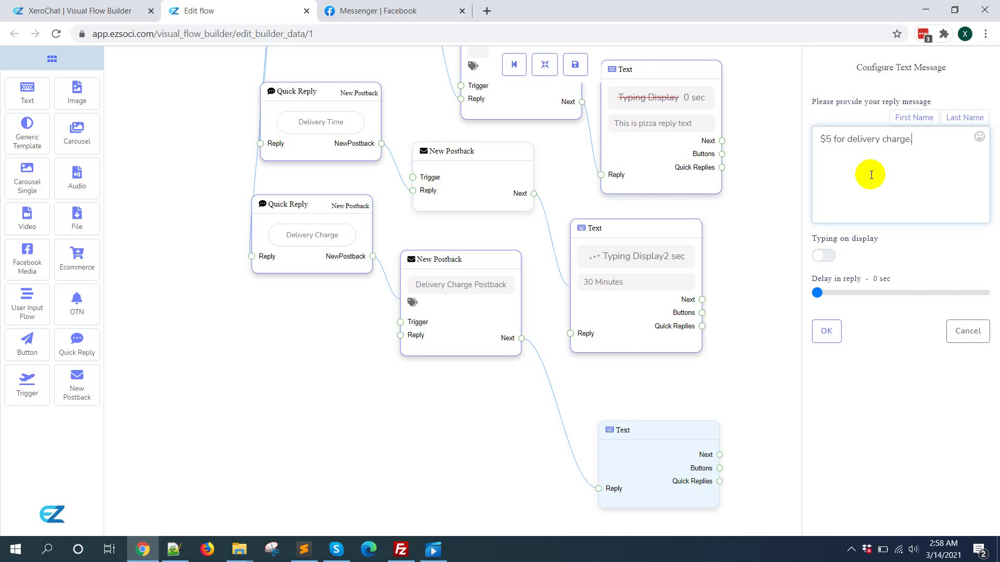
left_click(827, 331)
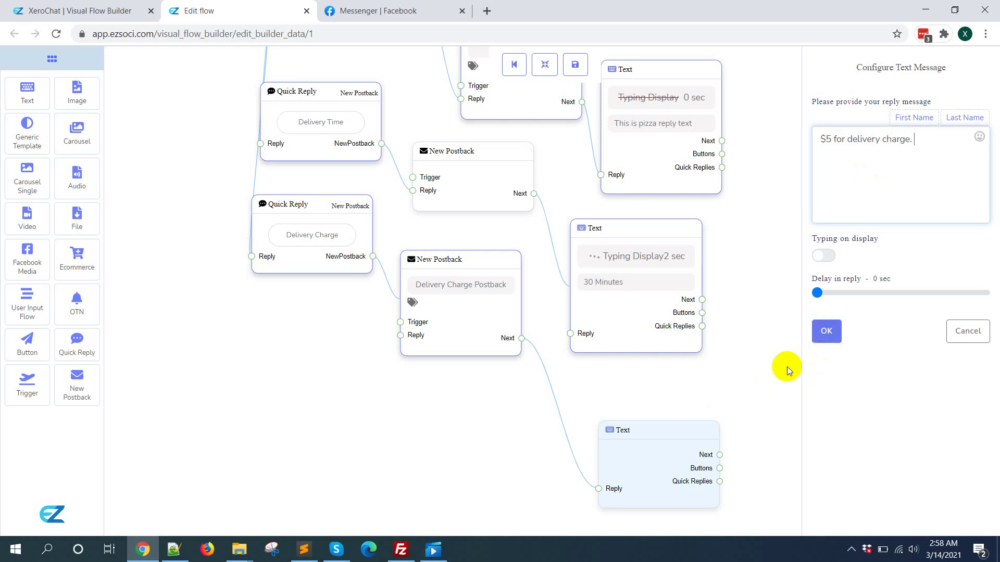
Reposition the $5 reply and both quick replies, then Rearrange all nodes into aligned columns
left_click_drag(657, 499, 599, 434)
left_click_drag(829, 233, 810, 307)
left_click_drag(264, 292, 284, 294)
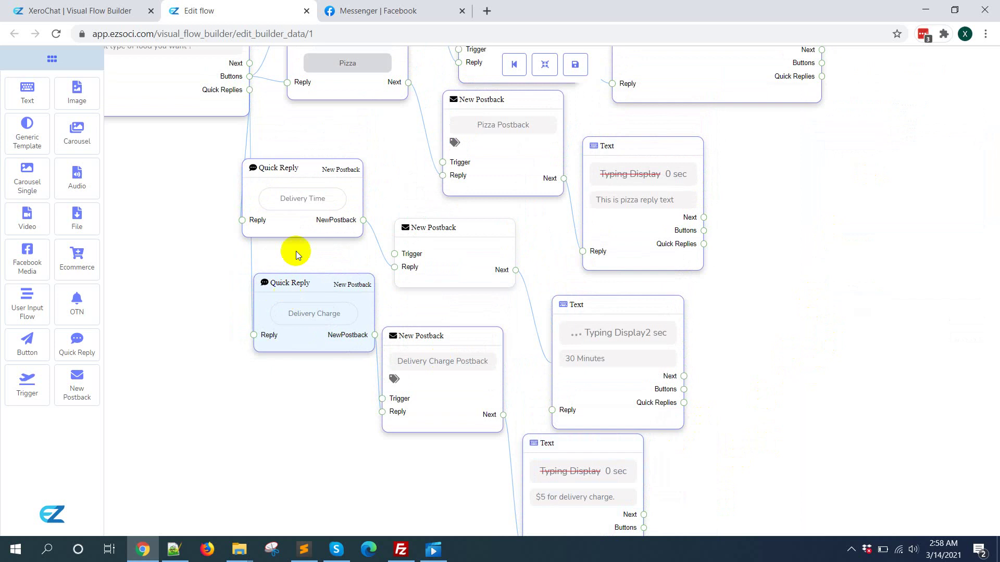
left_click_drag(308, 210, 339, 193)
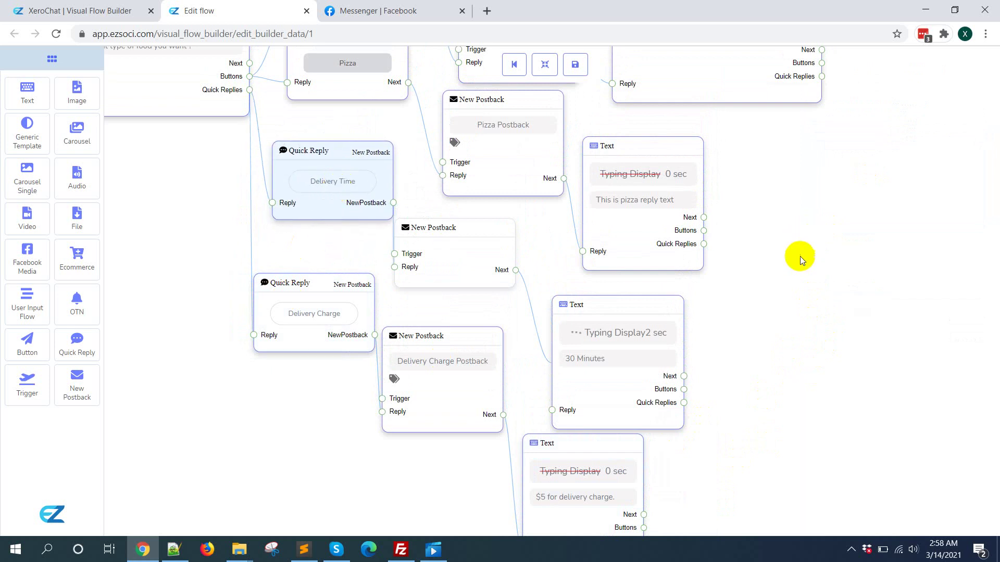
left_click_drag(858, 143, 792, 388)
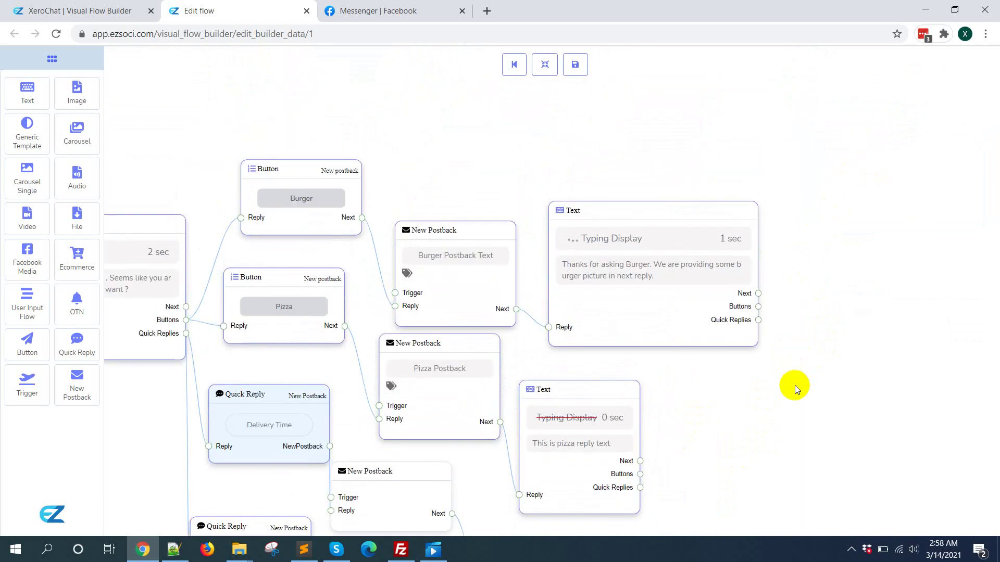
left_click(544, 65)
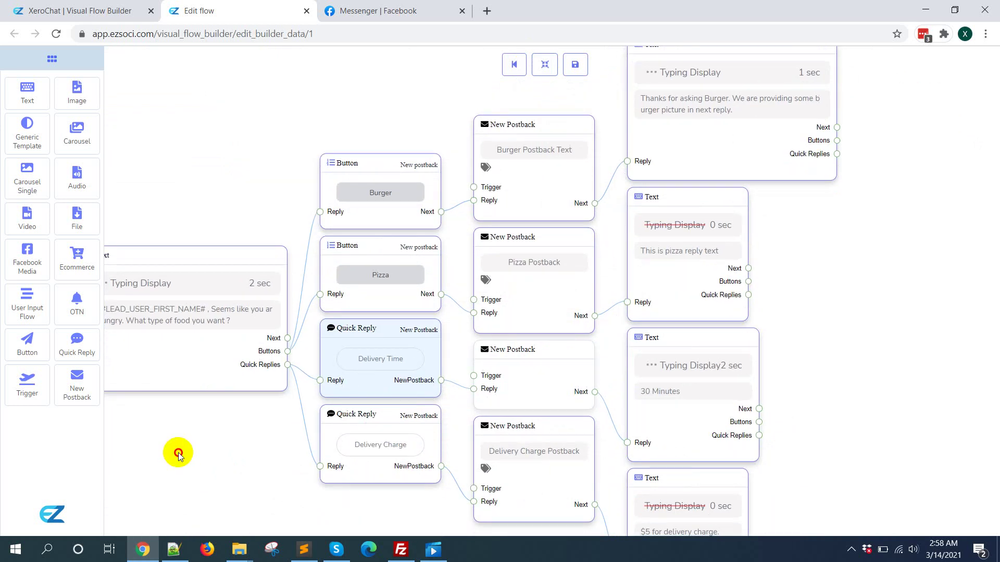
left_click_drag(179, 453, 292, 388)
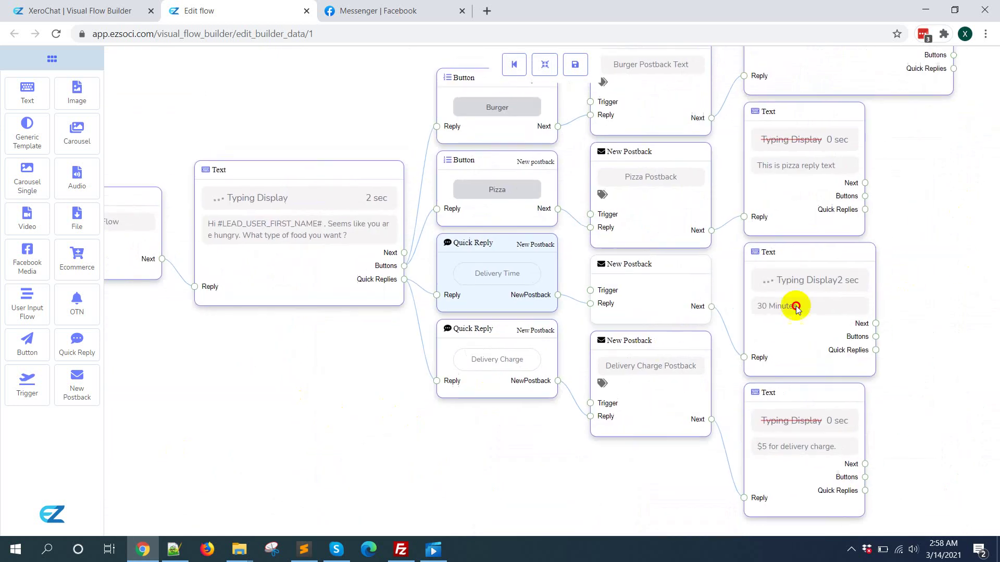
After the missing-data save warning, title the empty postback 'Delivery Time Postback'
left_click(573, 66)
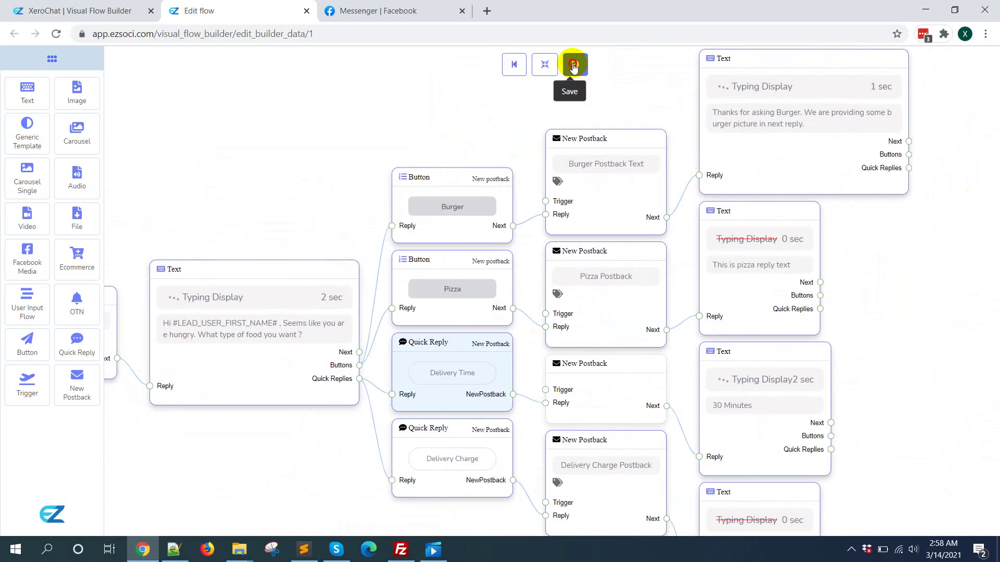
left_click(501, 372)
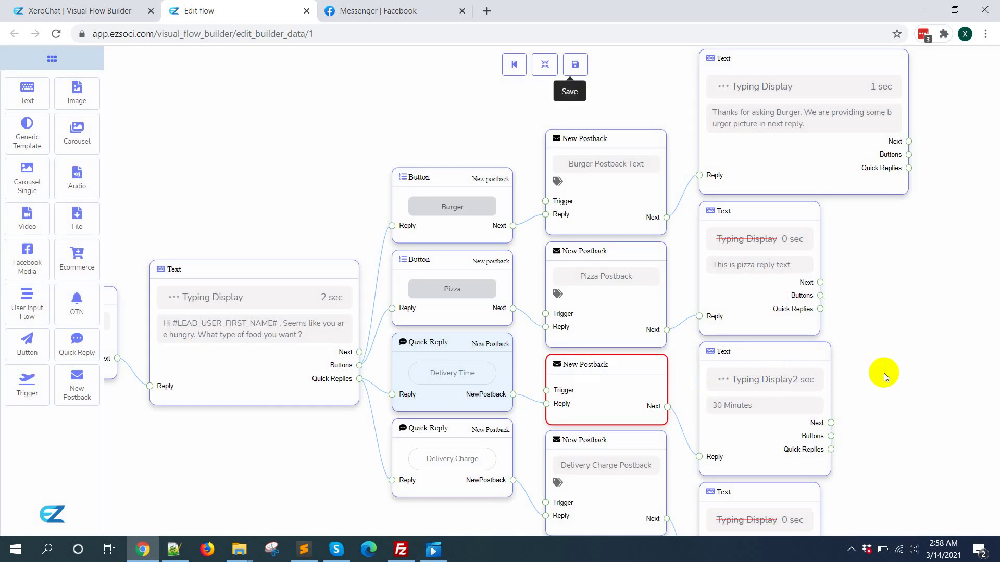
left_click_drag(885, 373, 657, 302)
double_click(380, 324)
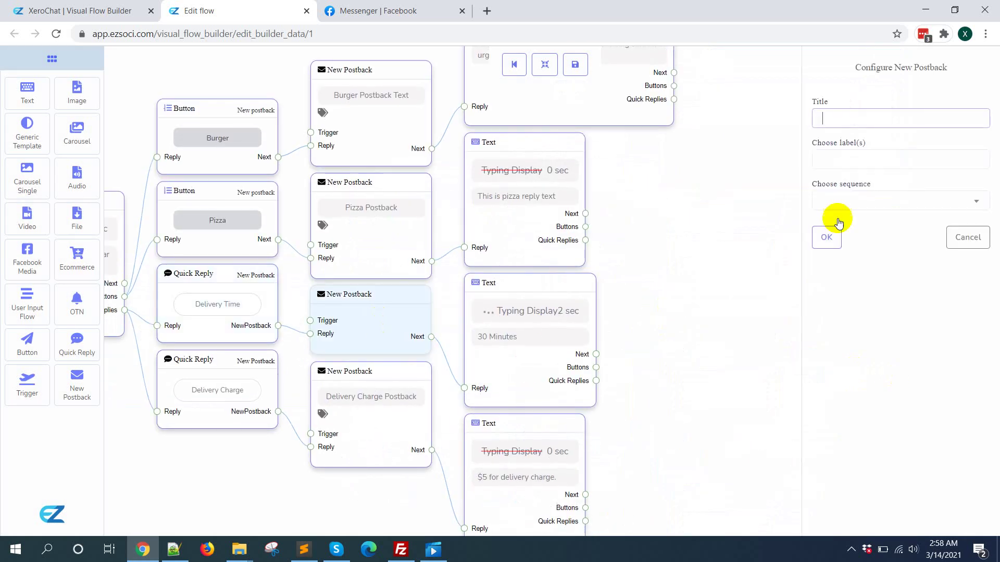
left_click(871, 116)
type("D")
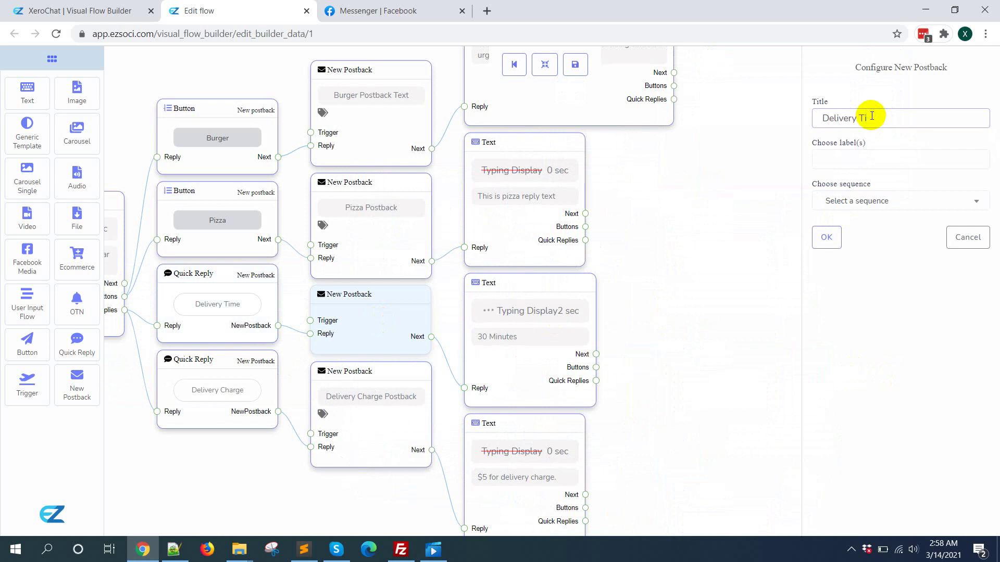
type("elivery Time Postback")
left_click(817, 238)
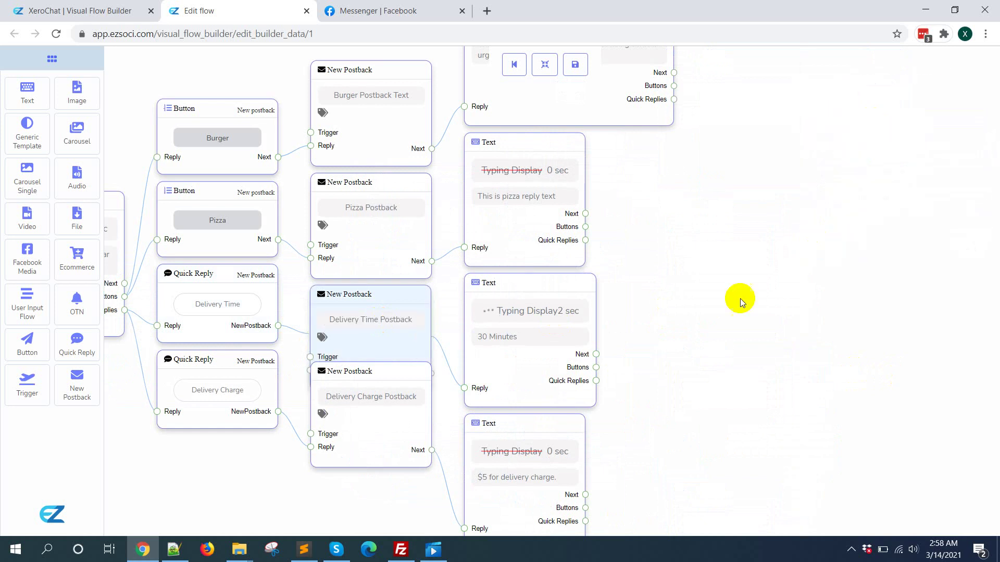
Save the flow successfully and switch to the Messenger chat
left_click(577, 64)
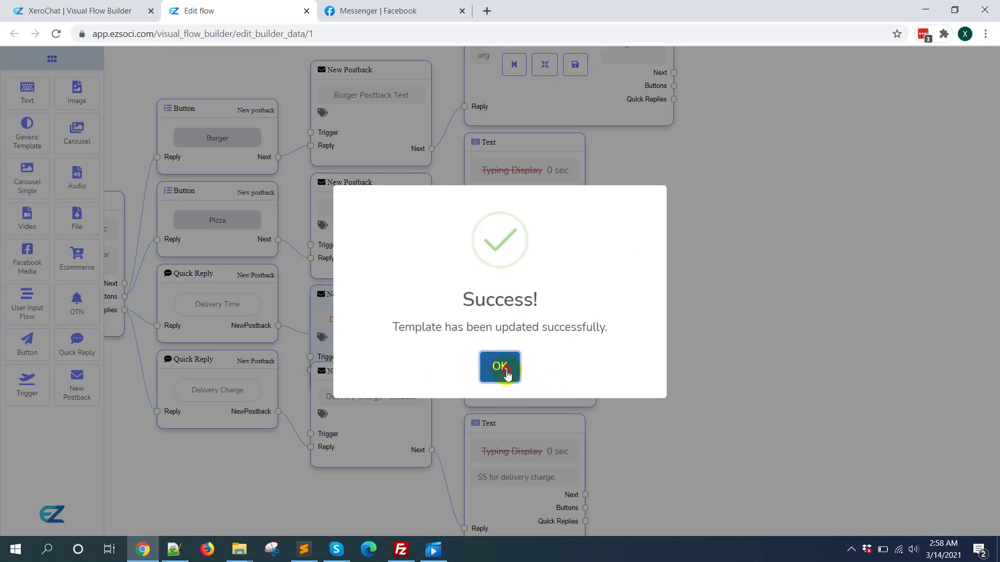
left_click(501, 366)
left_click(382, 10)
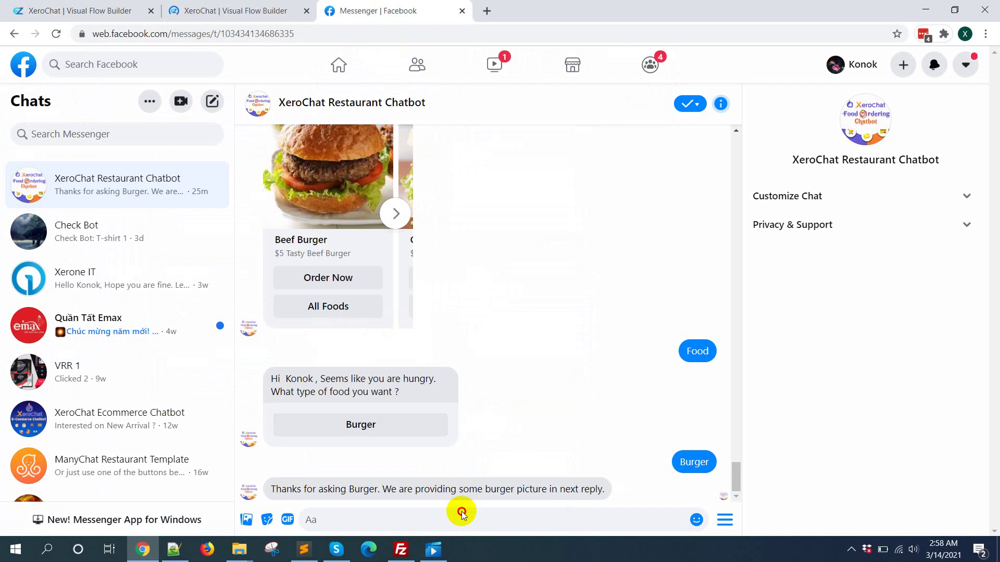
Send 'Food' to the restaurant chatbot in Messenger
left_click(450, 522)
type("Food")
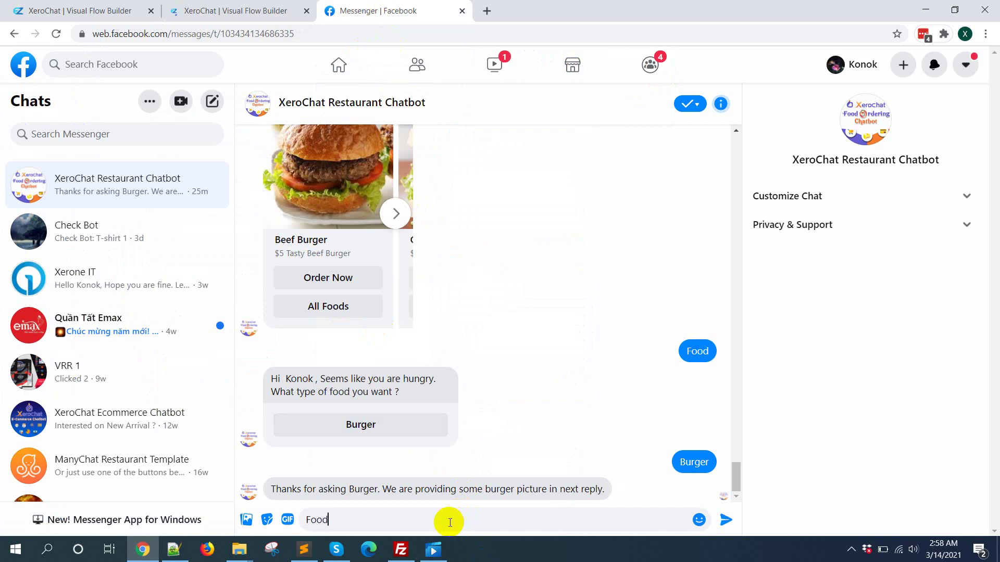
key("Return")
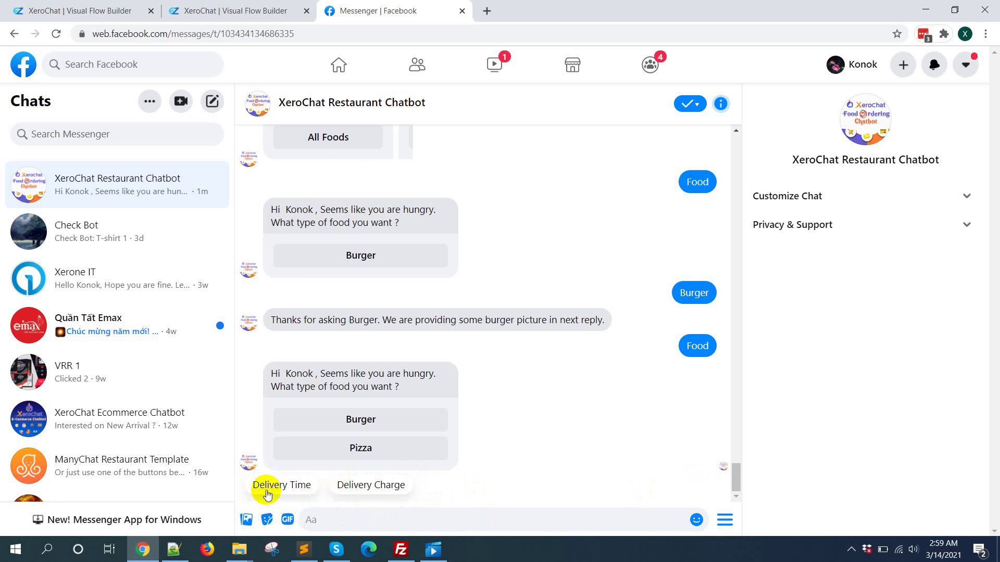
Choose the Delivery Time quick reply in Messenger, then expand the system tray's hidden icons
left_click(301, 487)
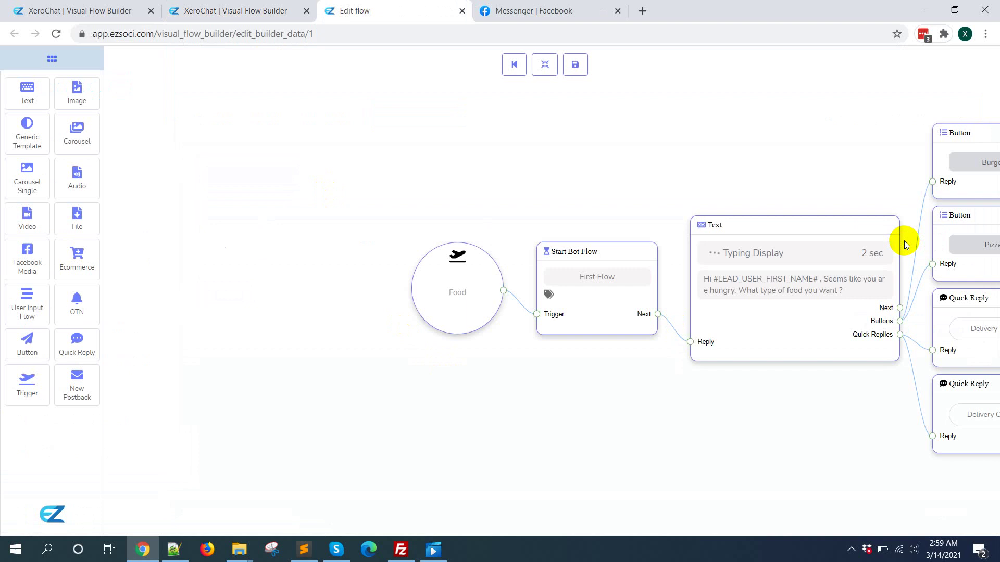
left_click(852, 549)
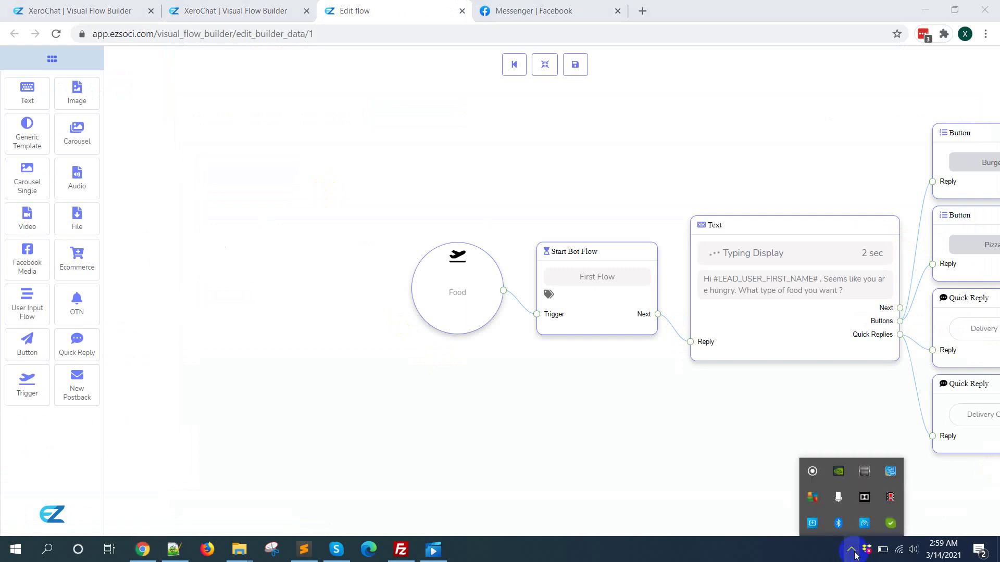